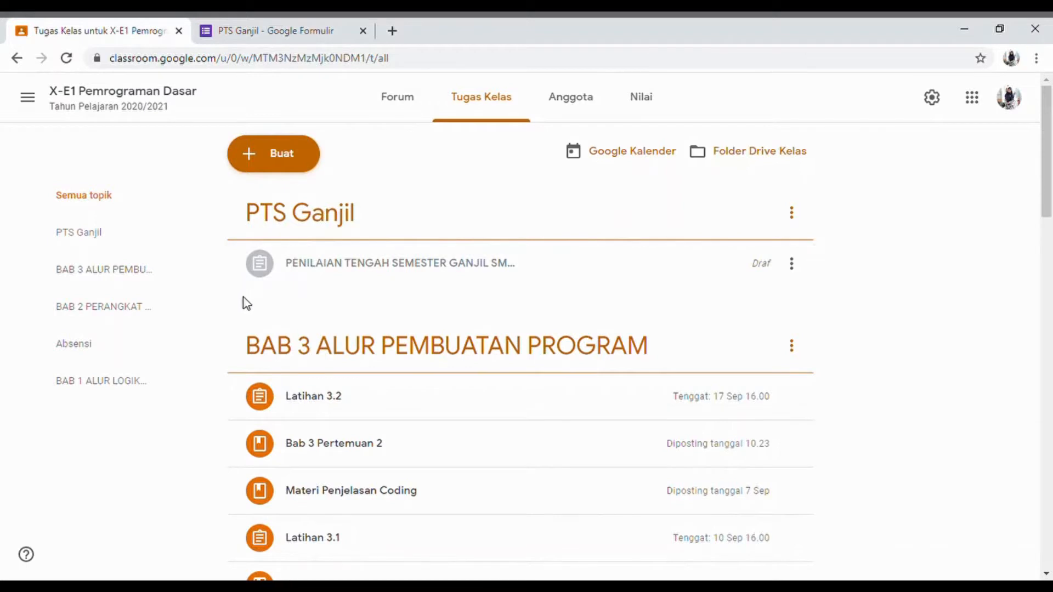
- Open the Google Form attached to the Latihan 3.1 assignment in the class's coursework
scroll(360, 526, down, 4)
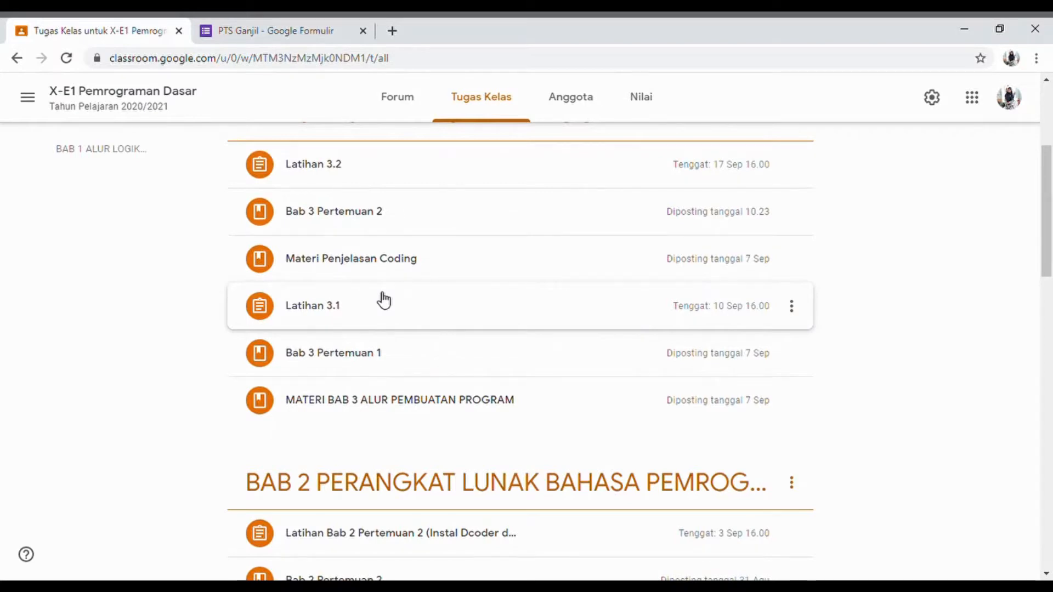
click(338, 311)
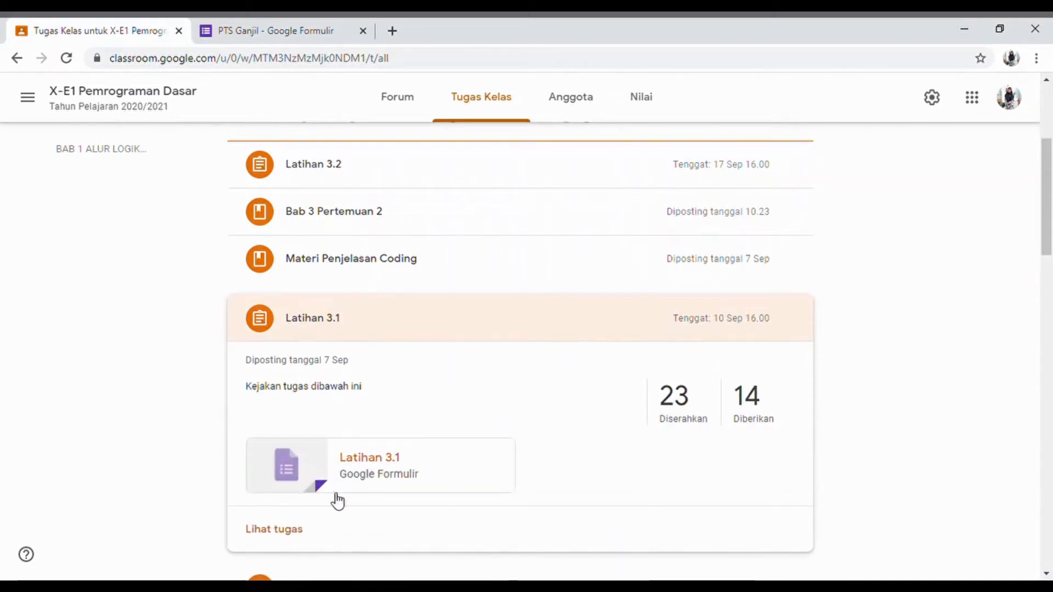
click(391, 479)
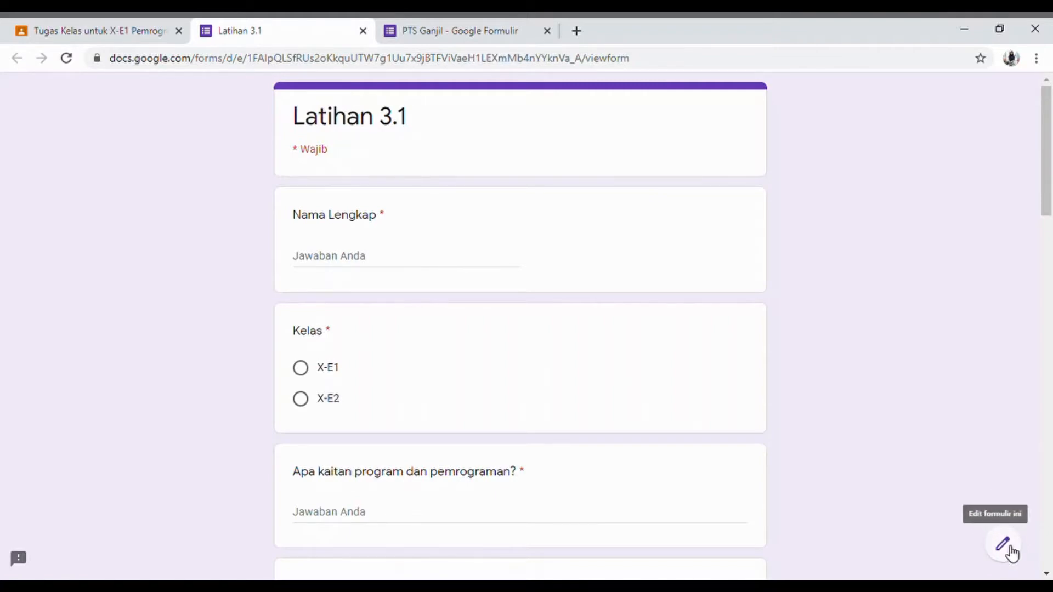
- Open the Latihan 3.1 form for editing, show its responses, and view them in the linked spreadsheet
click(1011, 546)
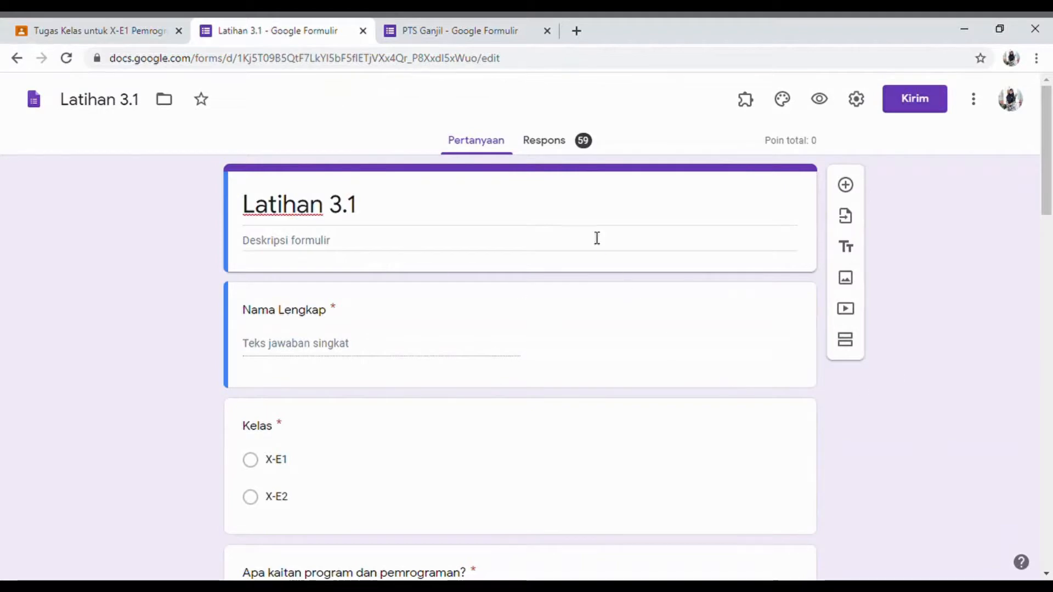
click(583, 142)
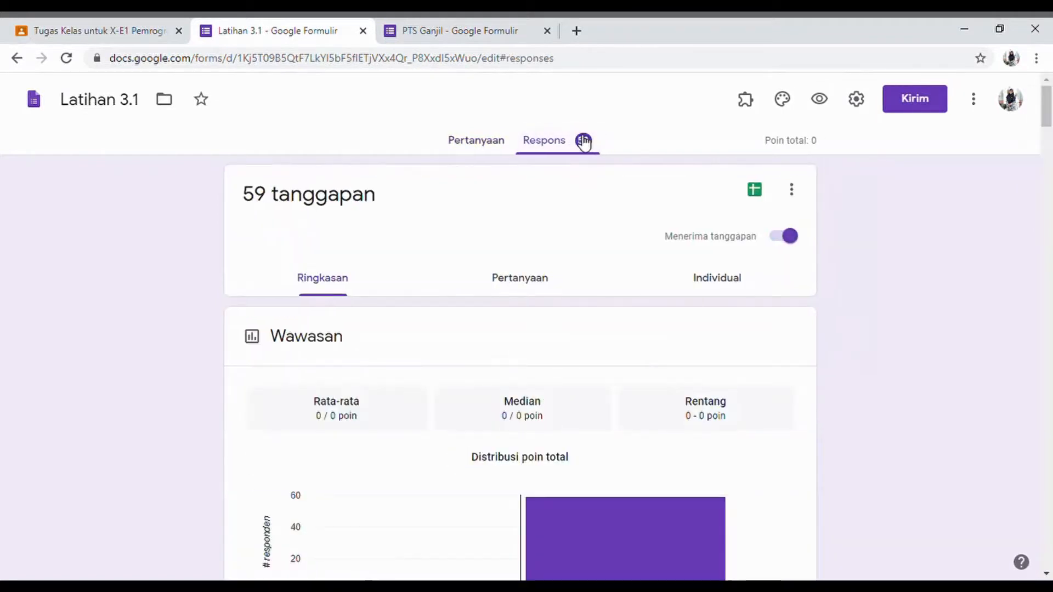
click(755, 190)
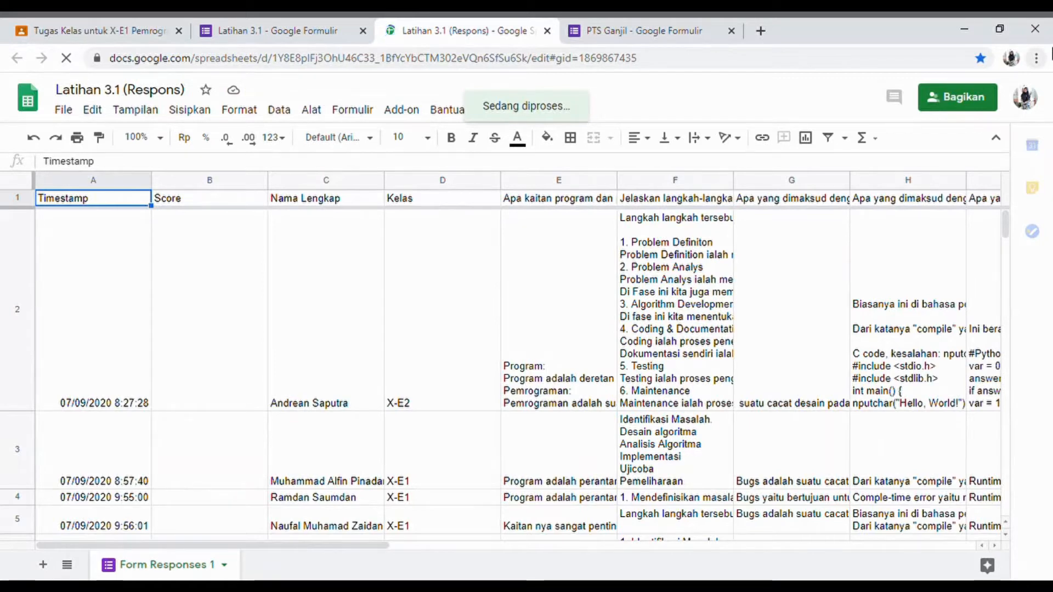
- Open a second copy of the Latihan 3.1 response spreadsheet in a new browser tab from its copied link
click(760, 29)
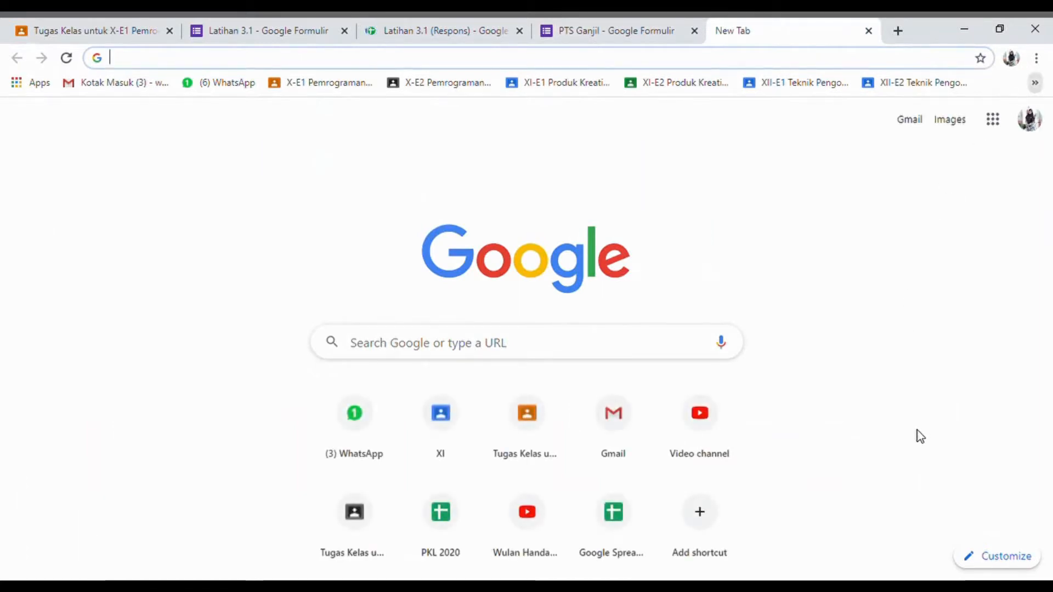
key(ctrl+v)
key(Return)
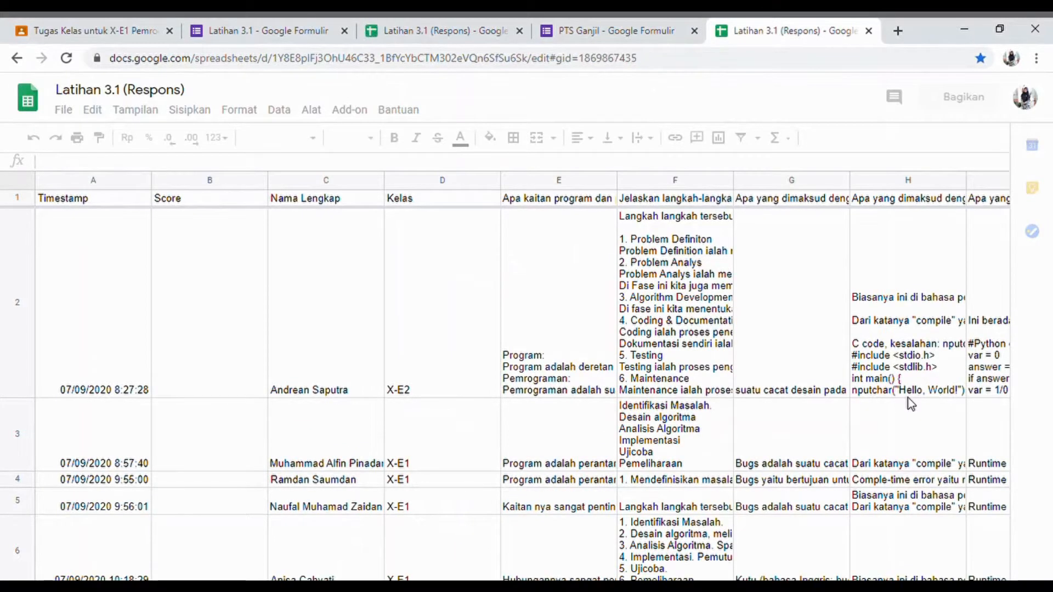
- Examine the names, scores, classes, question headers and answers in the Latihan 3.1 response sheet
click(423, 24)
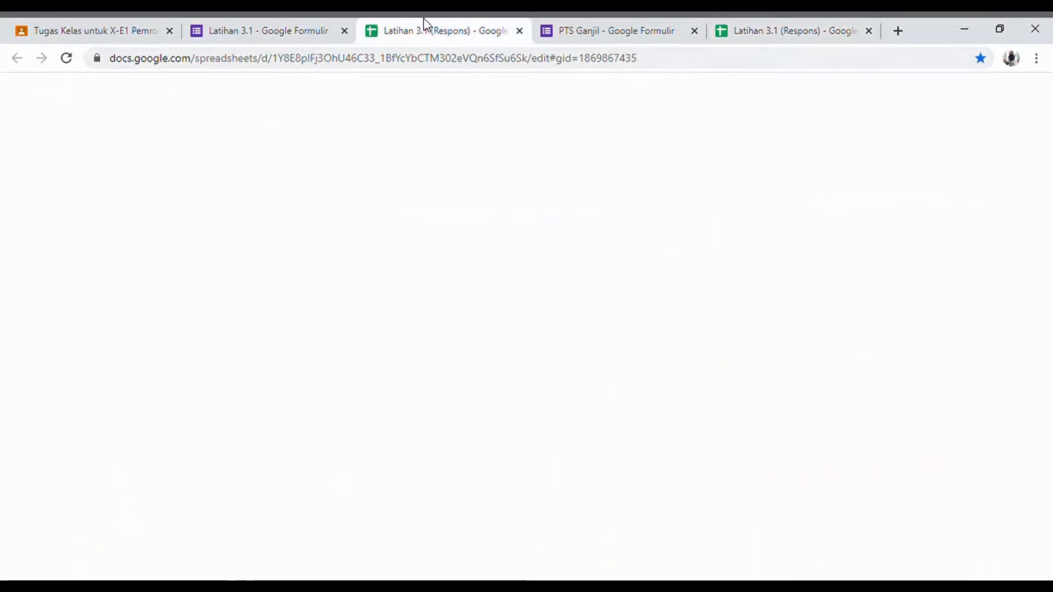
click(308, 407)
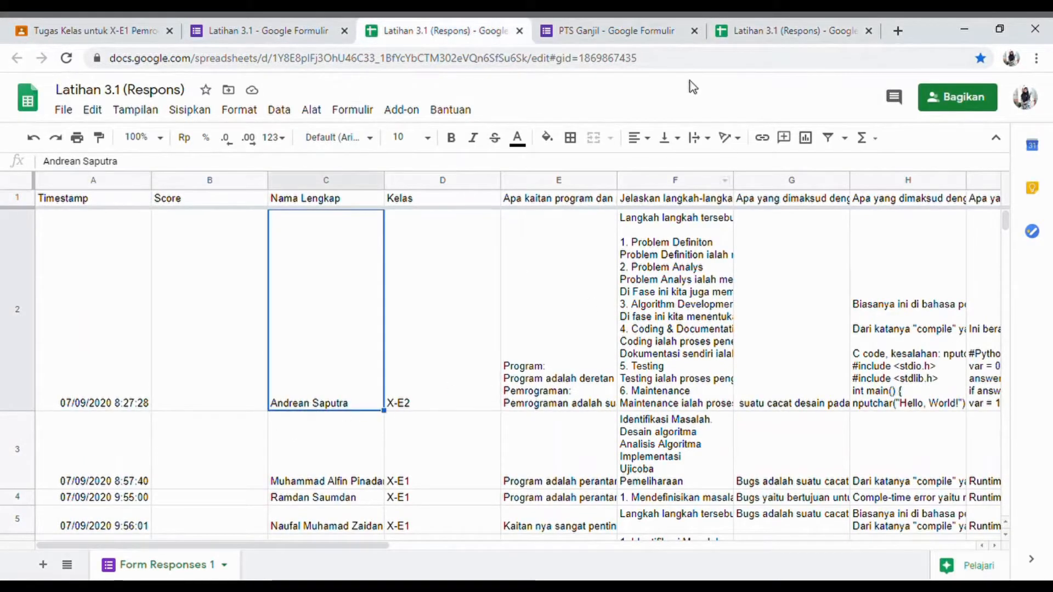
click(784, 31)
click(313, 406)
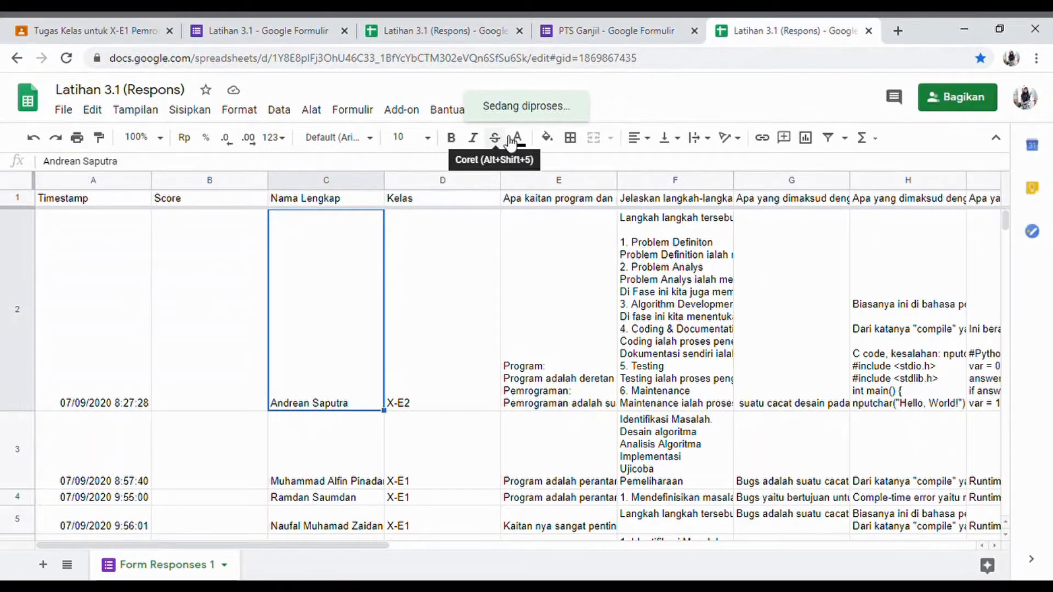
click(413, 23)
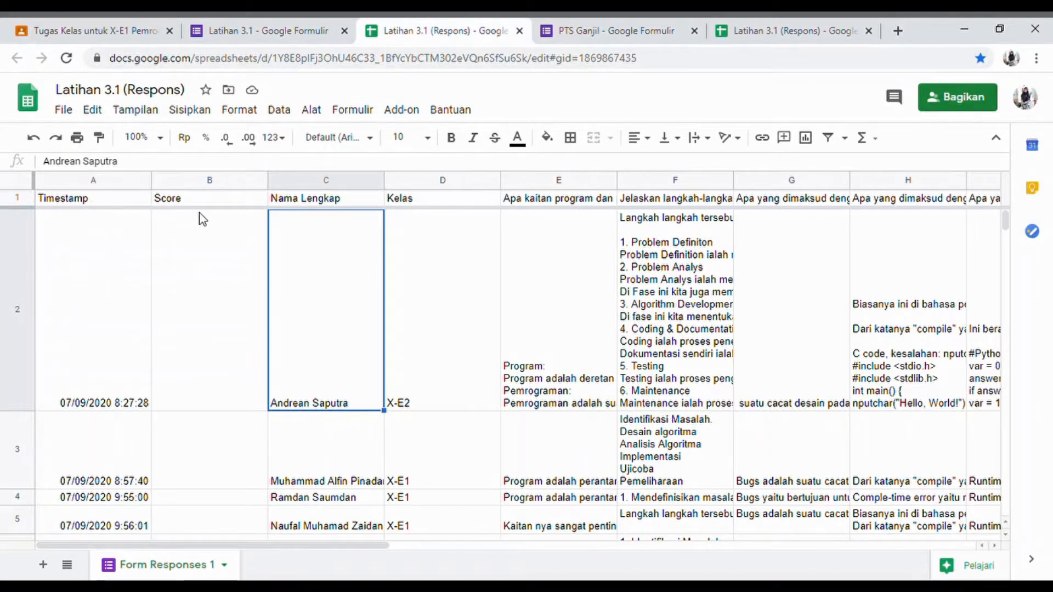
click(186, 278)
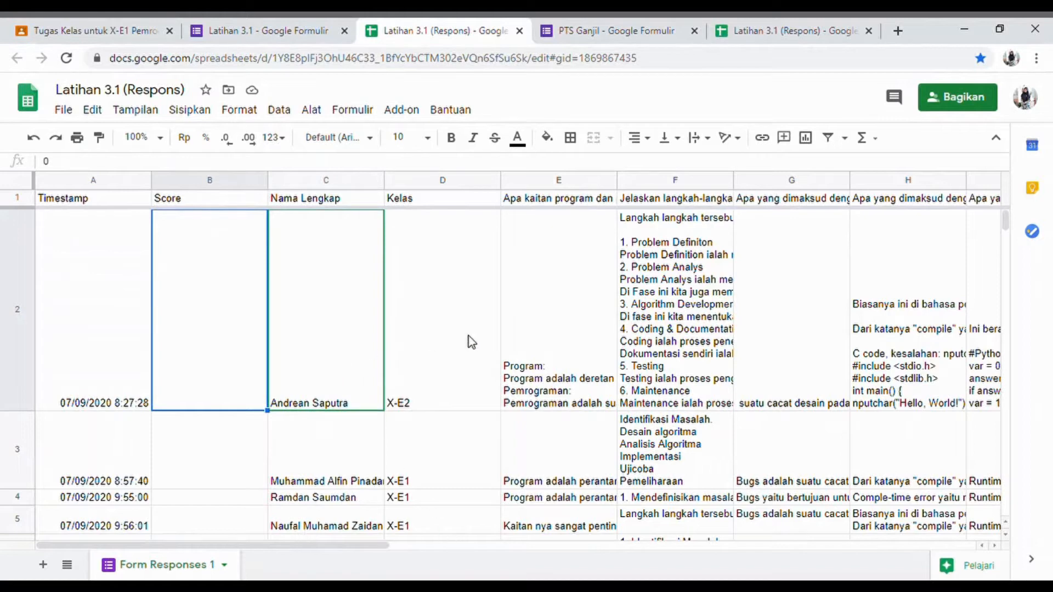
click(566, 202)
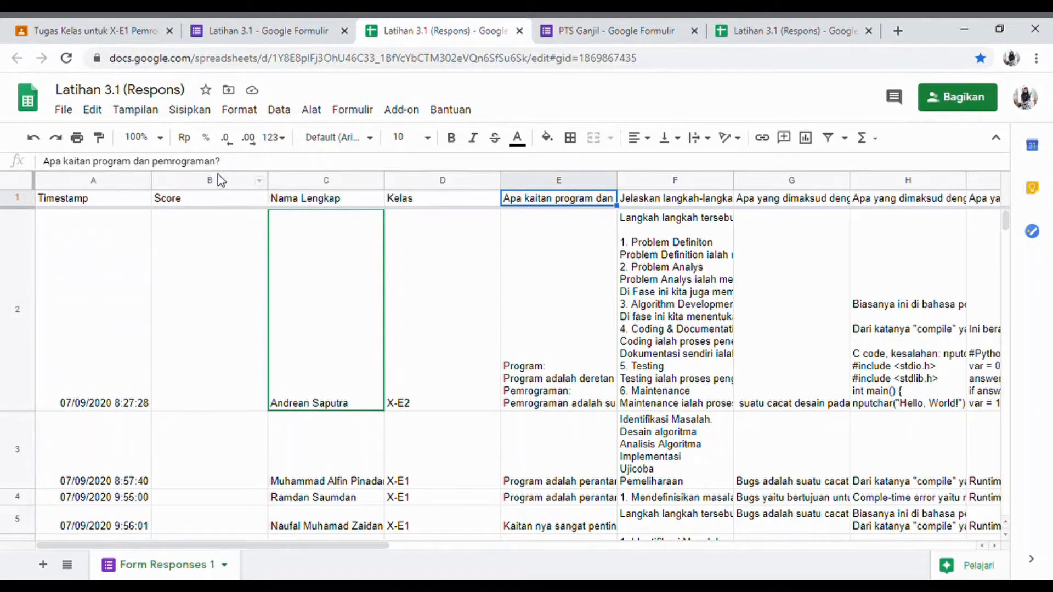
click(580, 399)
scroll(558, 463, down, 1)
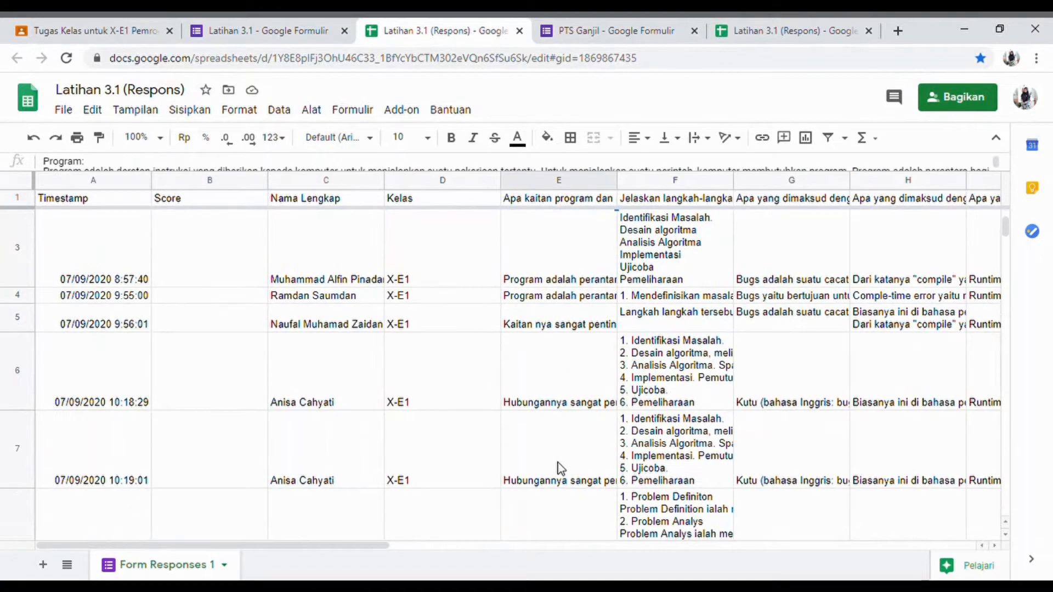
scroll(576, 387, up, 1)
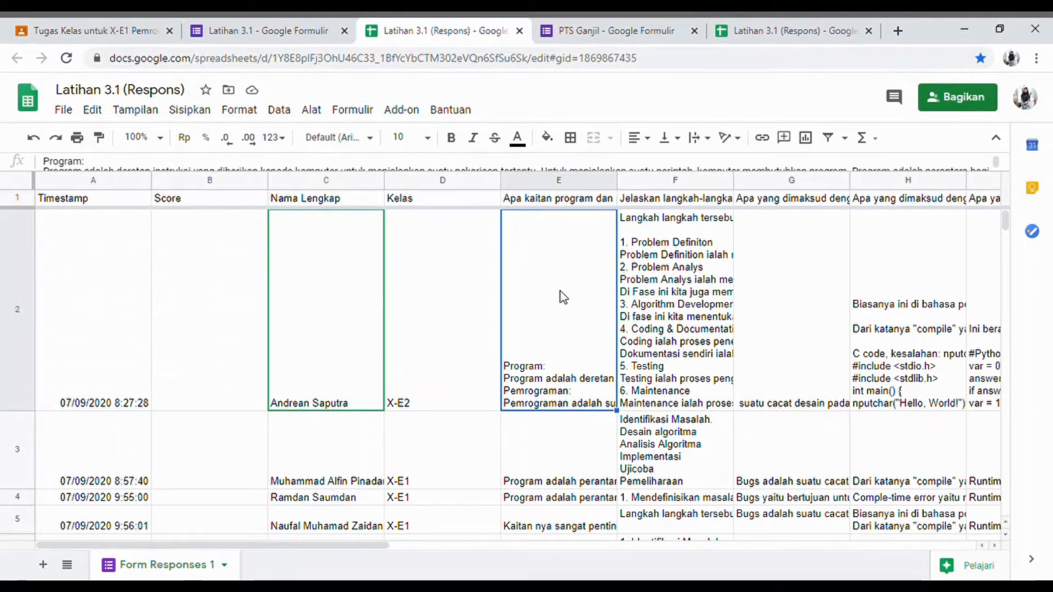
drag(315, 546, 307, 567)
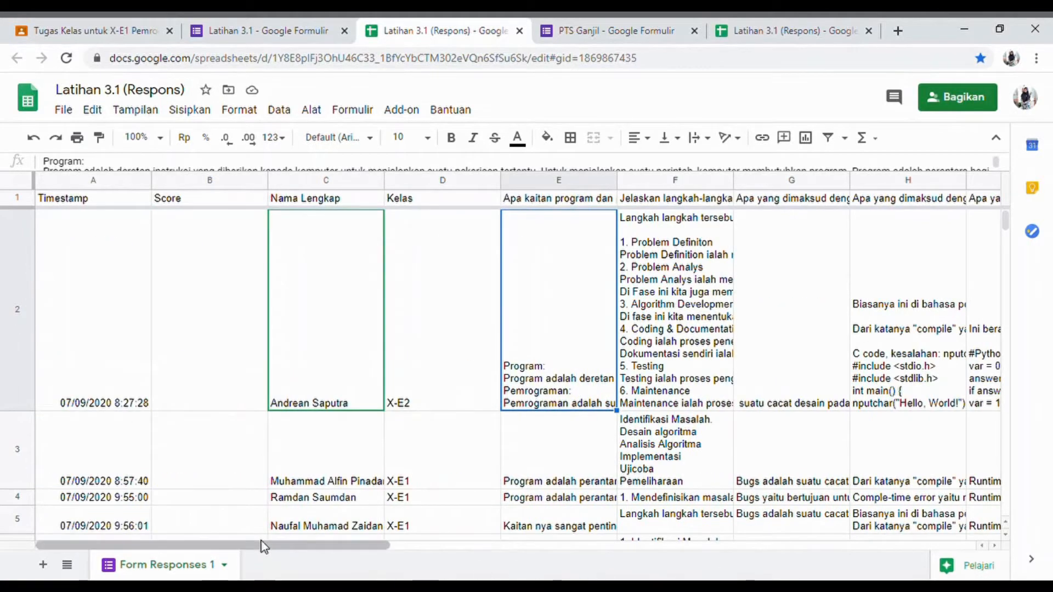
click(418, 326)
scroll(438, 460, down, 2)
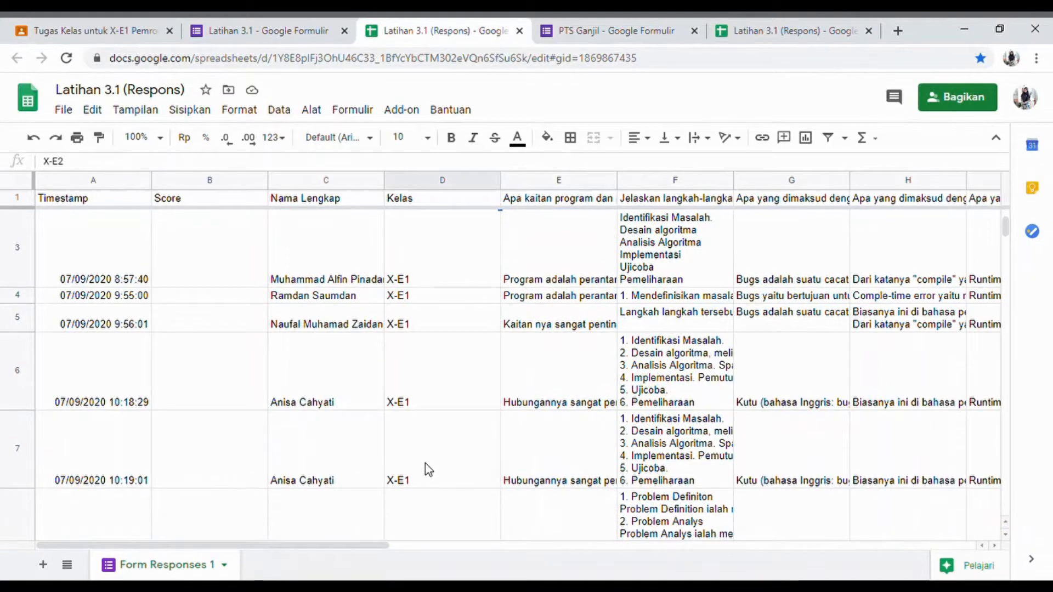
scroll(425, 463, up, 2)
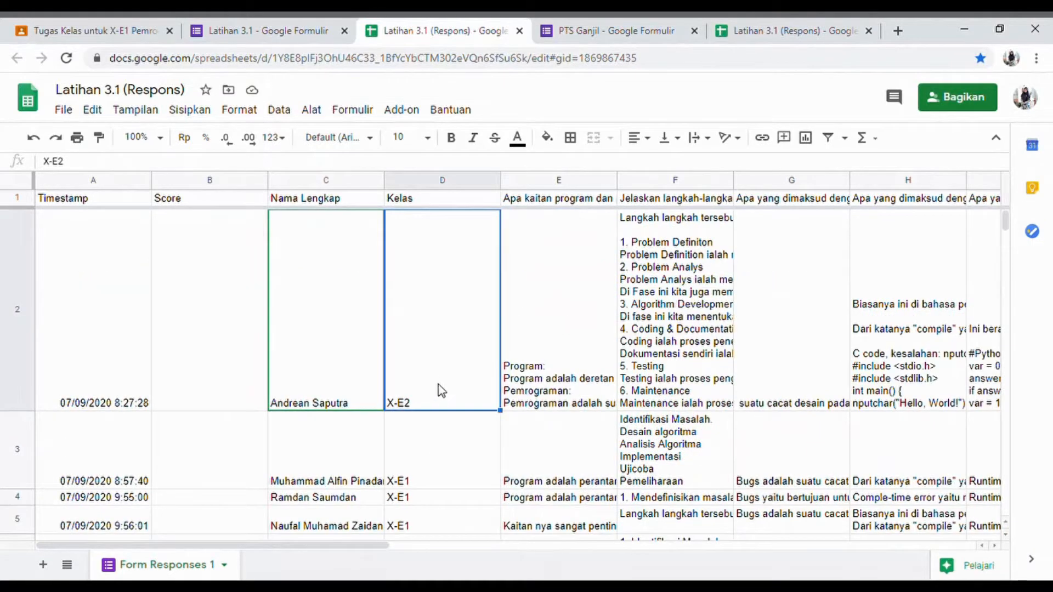
- Copy columns A to P of the response sheet, then switch to Excel and paste them at cell A1 of the blank workbook
click(88, 181)
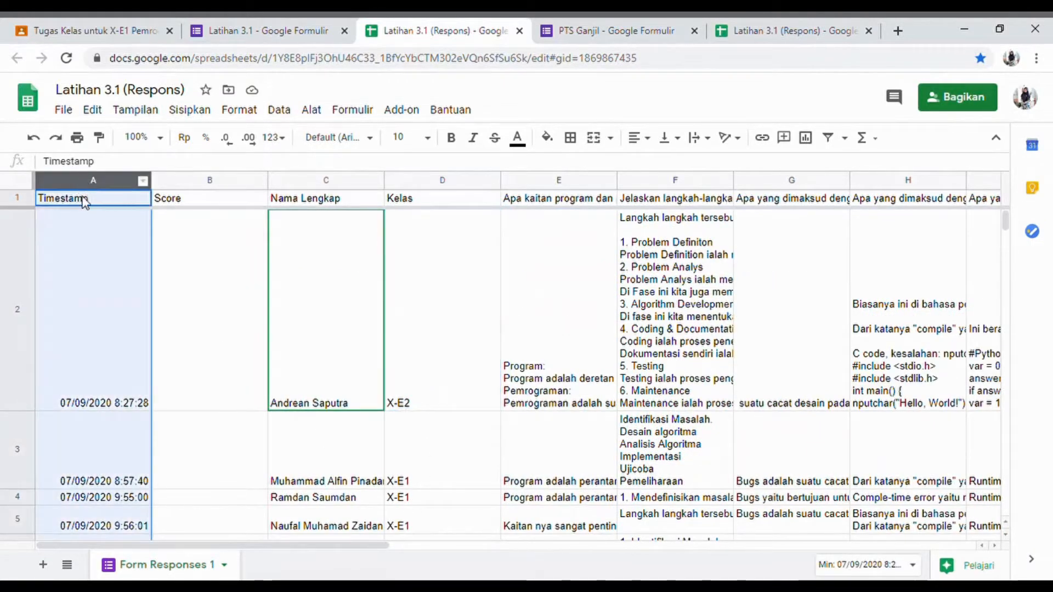
mouse_move(95, 188)
mouse_down()
mouse_move(289, 199)
mouse_move(83, 178)
mouse_up()
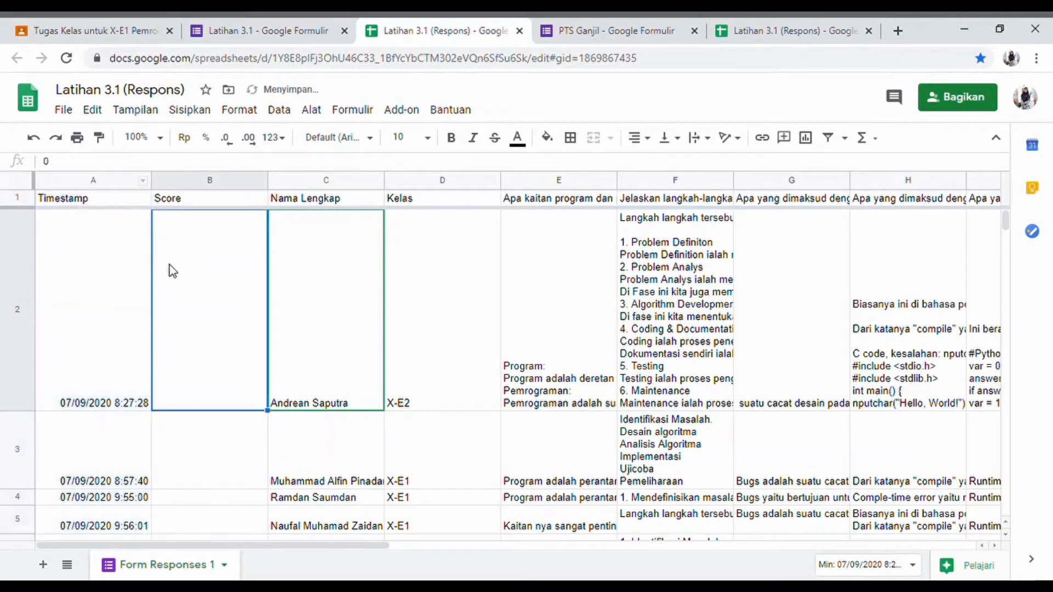
drag(87, 180, 492, 240)
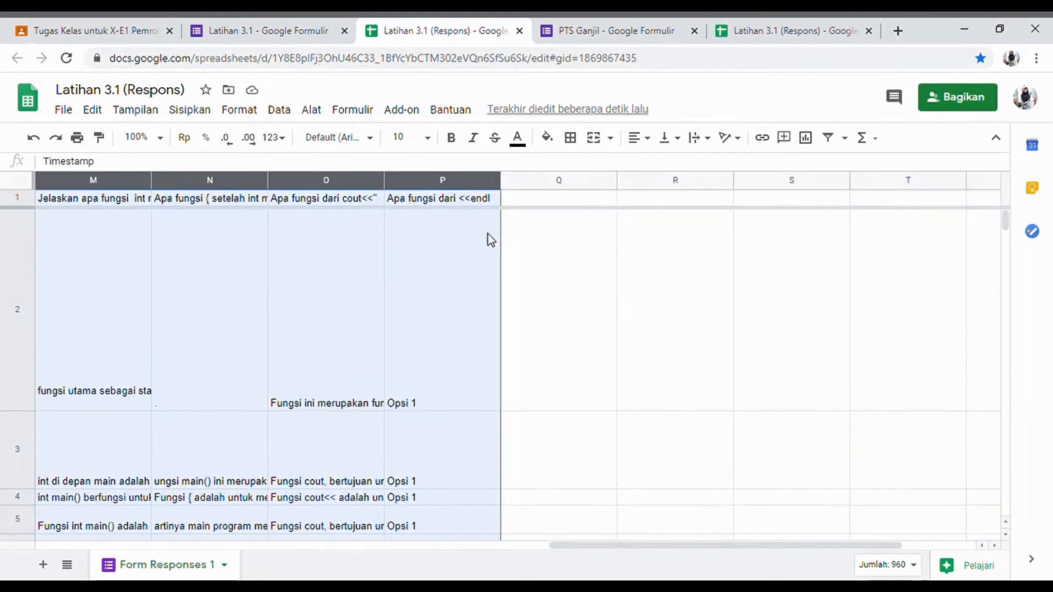
key(ctrl+c)
key(alt+Tab)
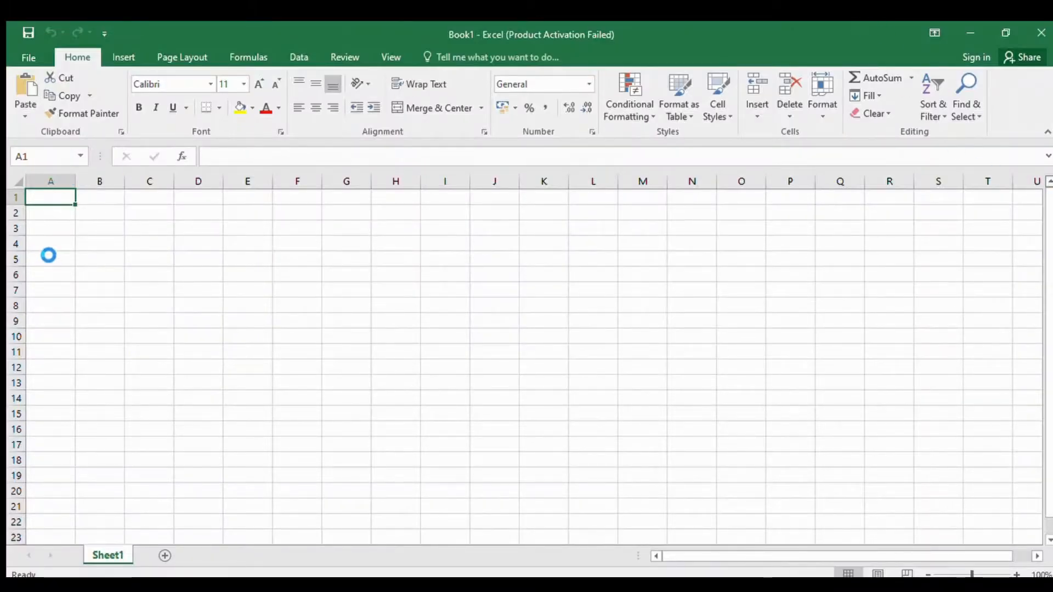
key(ctrl+v)
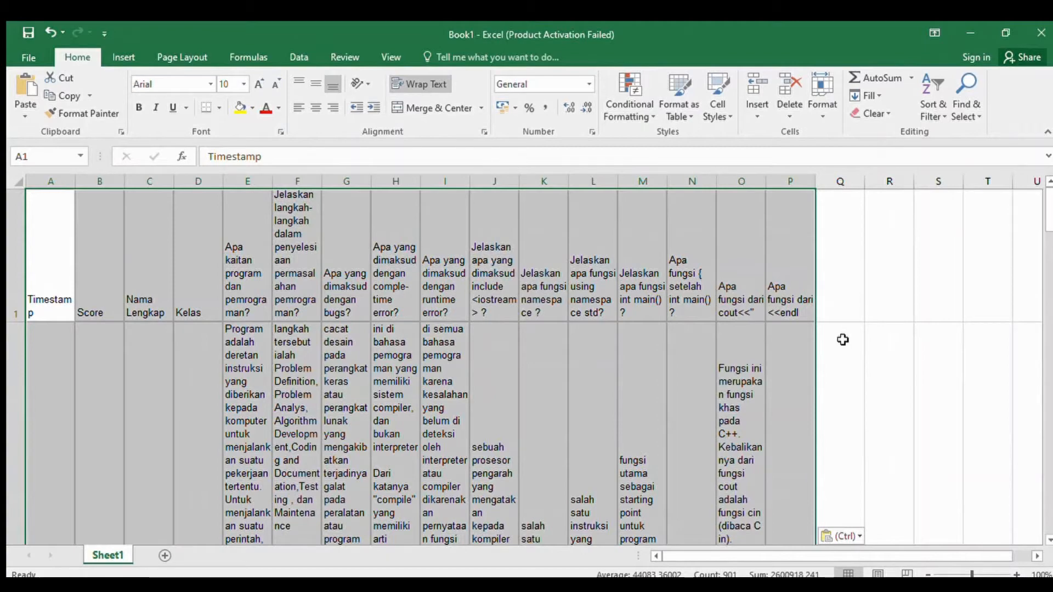
- Examine the pasted responses in Sheet1 from the header row down through the student answers
click(861, 332)
scroll(277, 393, down, 5)
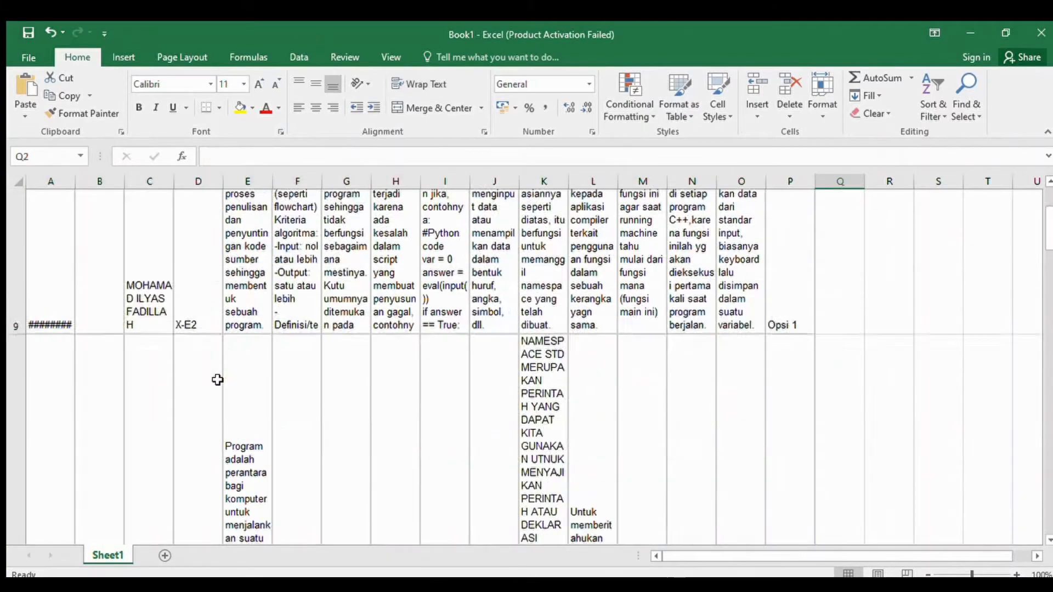
scroll(217, 379, down, 3)
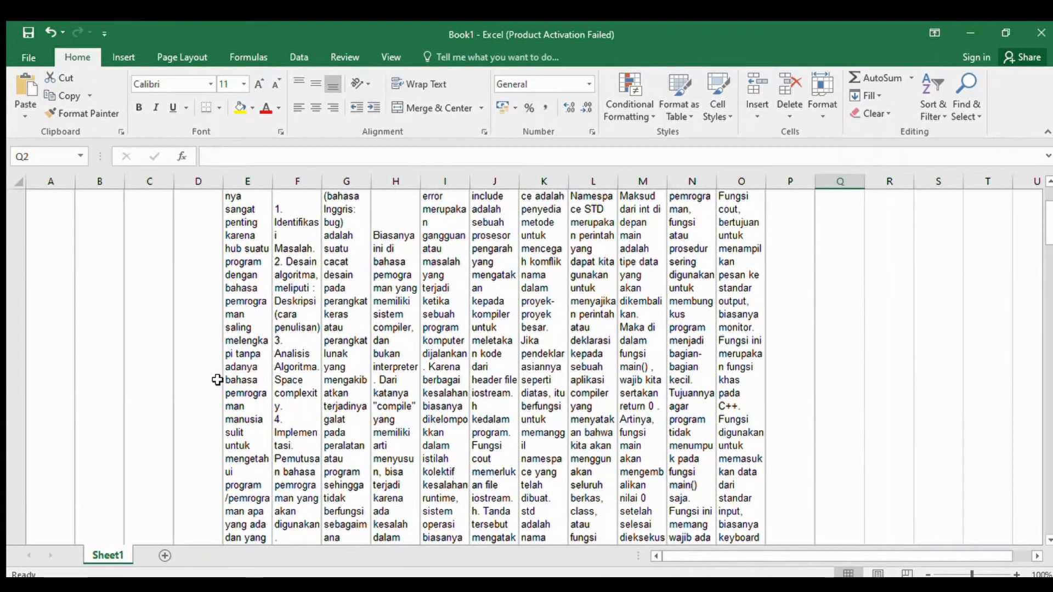
scroll(217, 380, down, 1)
scroll(217, 380, down, 3)
click(188, 390)
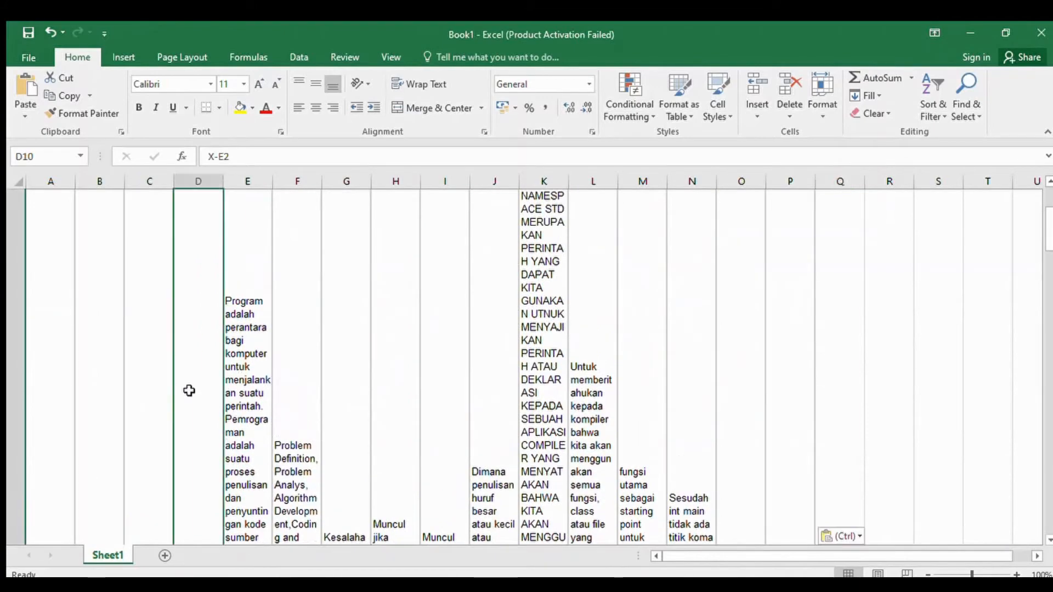
scroll(218, 428, up, 10)
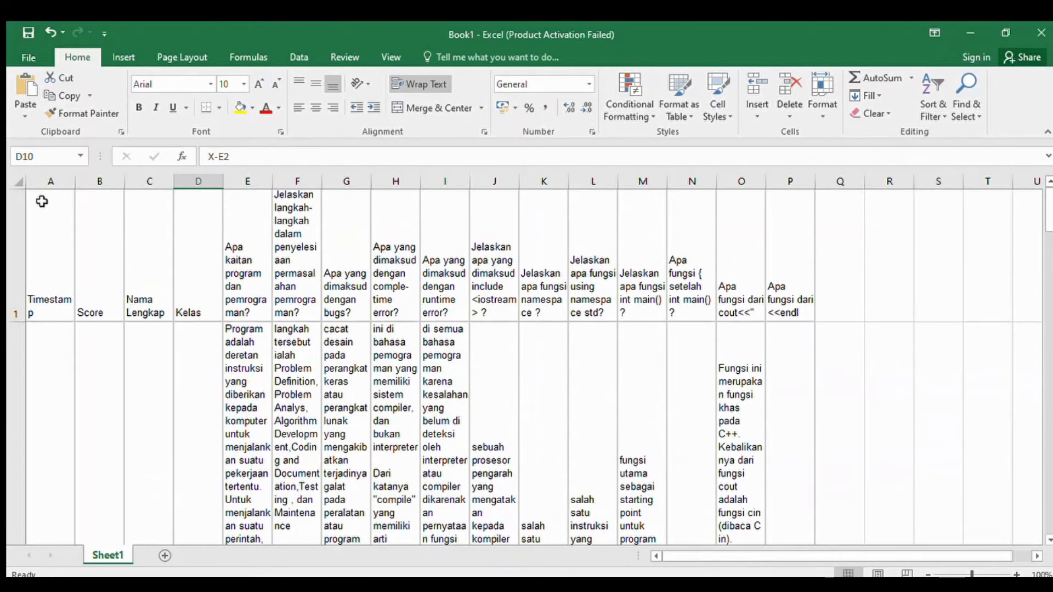
- Widen the answer columns E to P together, along with the Nama Lengkap and Kelas columns
drag(248, 182, 817, 188)
drag(893, 194, 932, 199)
drag(190, 185, 276, 188)
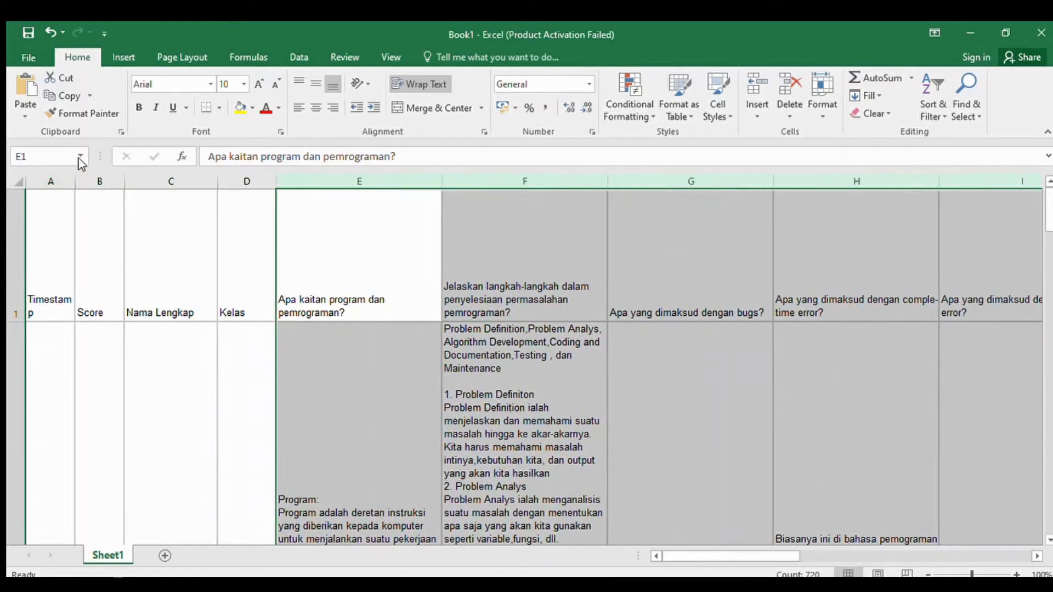
- Select rows 1 to 70 and autofit their heights to the wrapped text
click(17, 196)
drag(17, 196, 70, 559)
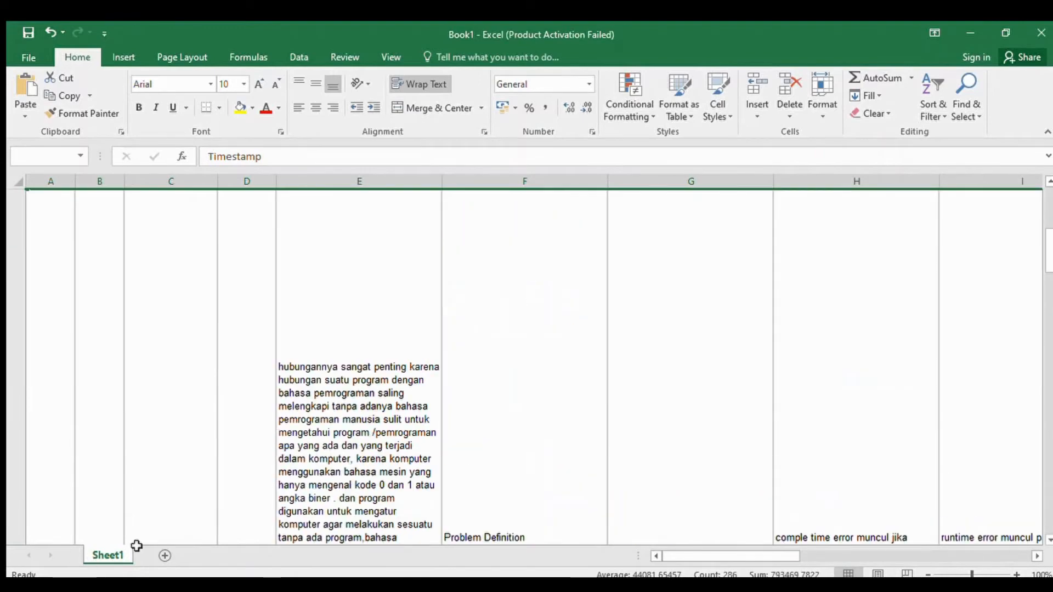
drag(137, 546, 185, 343)
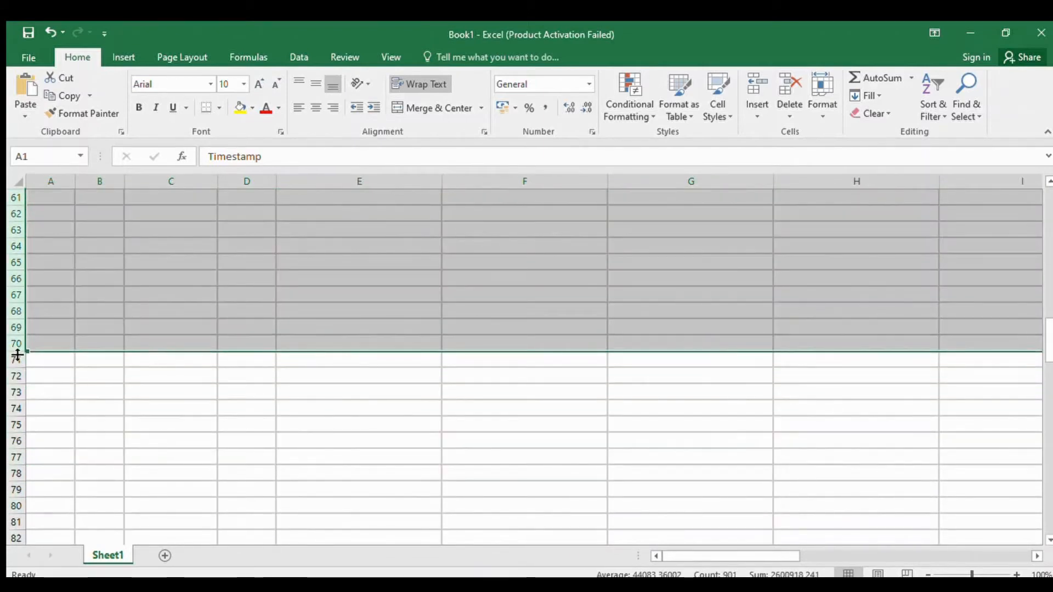
scroll(300, 328, up, 20)
scroll(301, 330, down, 3)
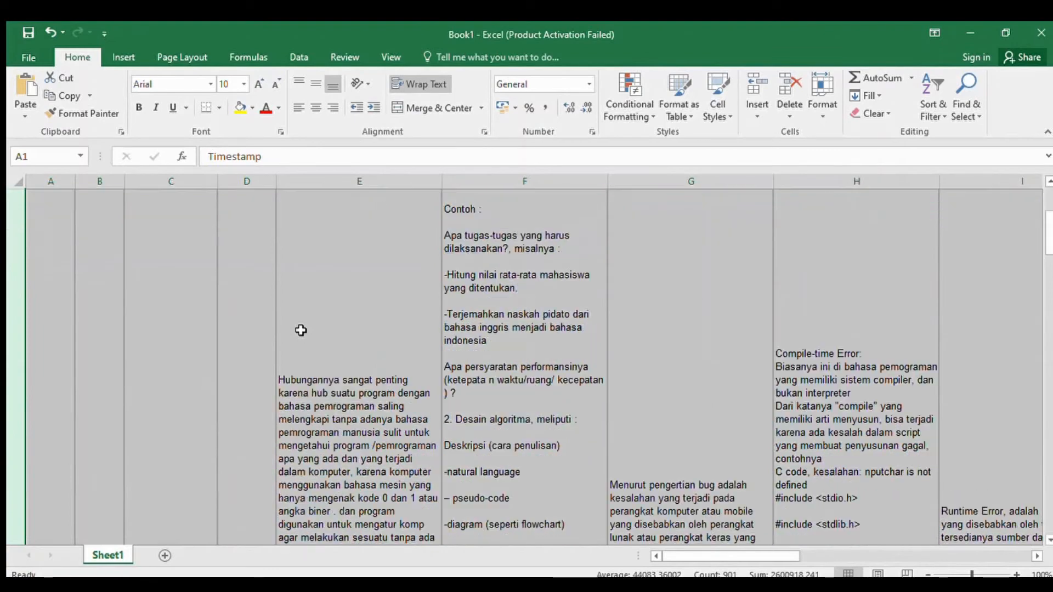
scroll(300, 330, up, 5)
click(460, 395)
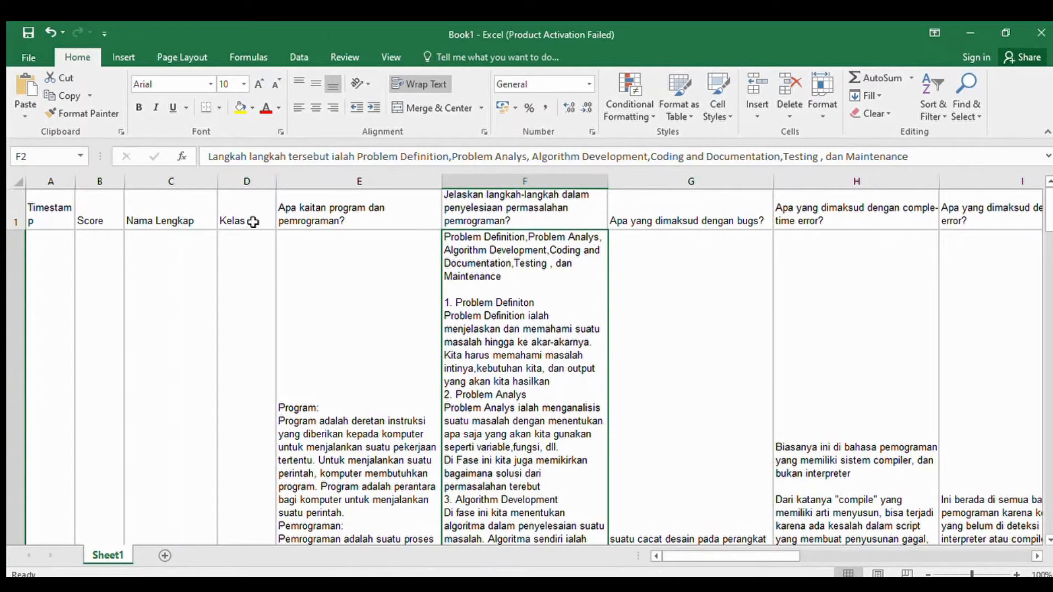
- Sort the pasted responses by the Kelas column in ascending order
scroll(242, 289, down, 1)
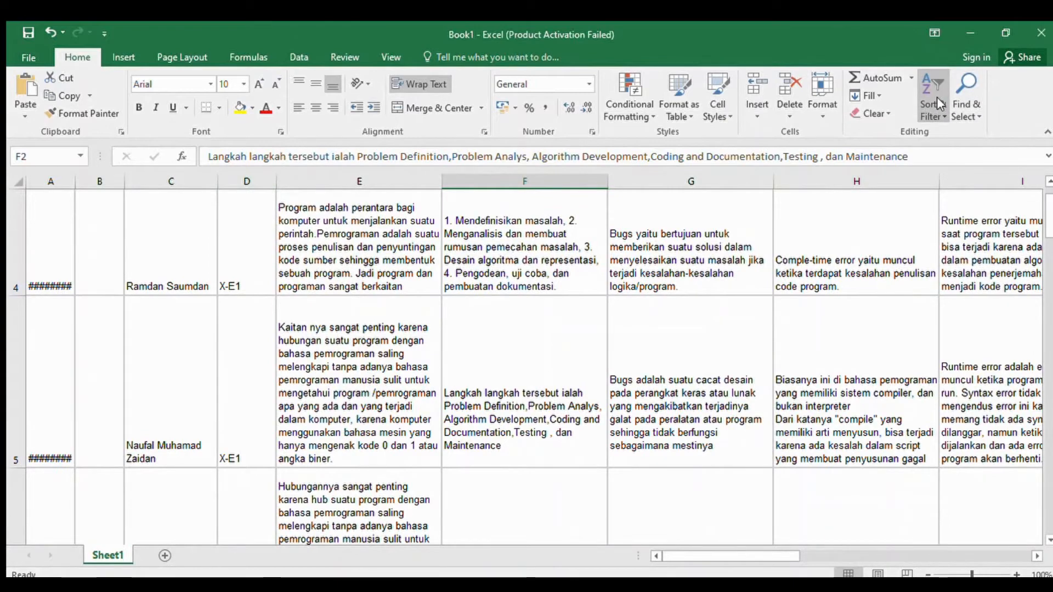
click(950, 169)
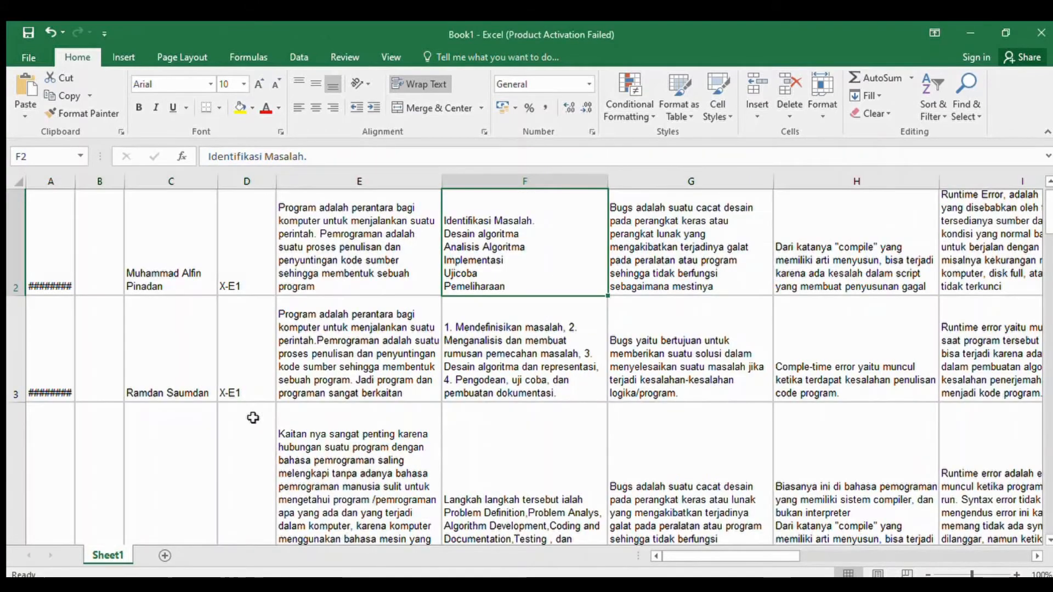
scroll(232, 377, down, 10)
scroll(232, 379, up, 5)
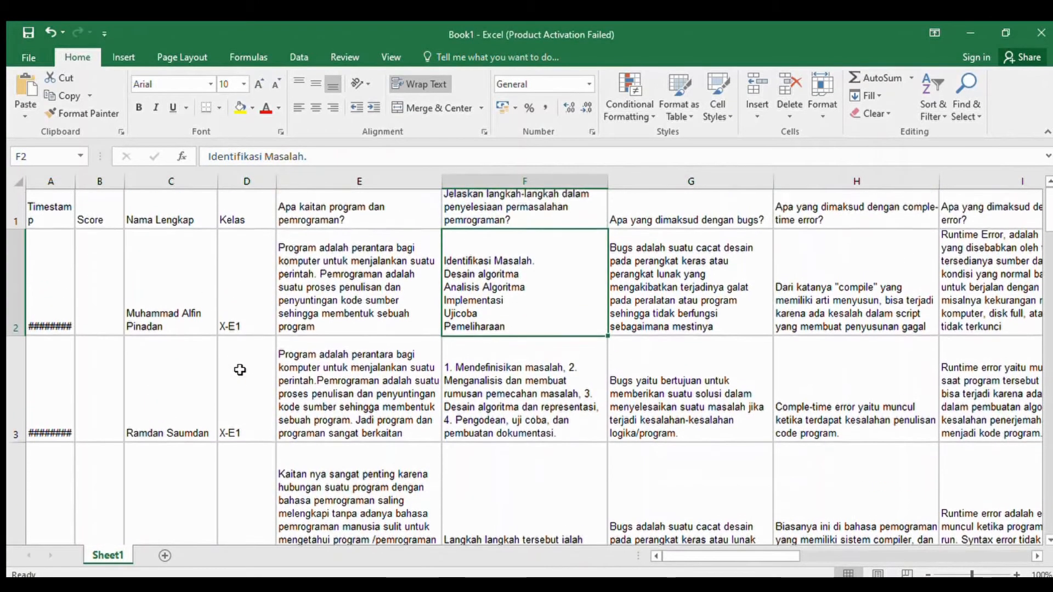
click(13, 307)
mouse_move(14, 307)
mouse_down()
mouse_move(10, 532)
mouse_move(26, 529)
mouse_move(20, 560)
mouse_move(291, 563)
mouse_move(281, 508)
mouse_up()
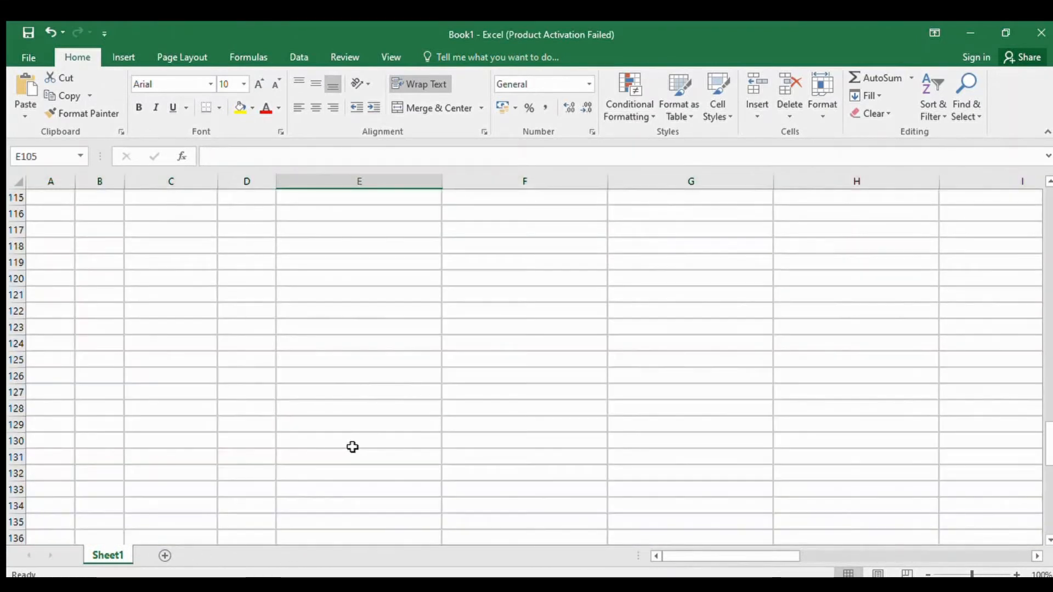
scroll(351, 442, up, 11)
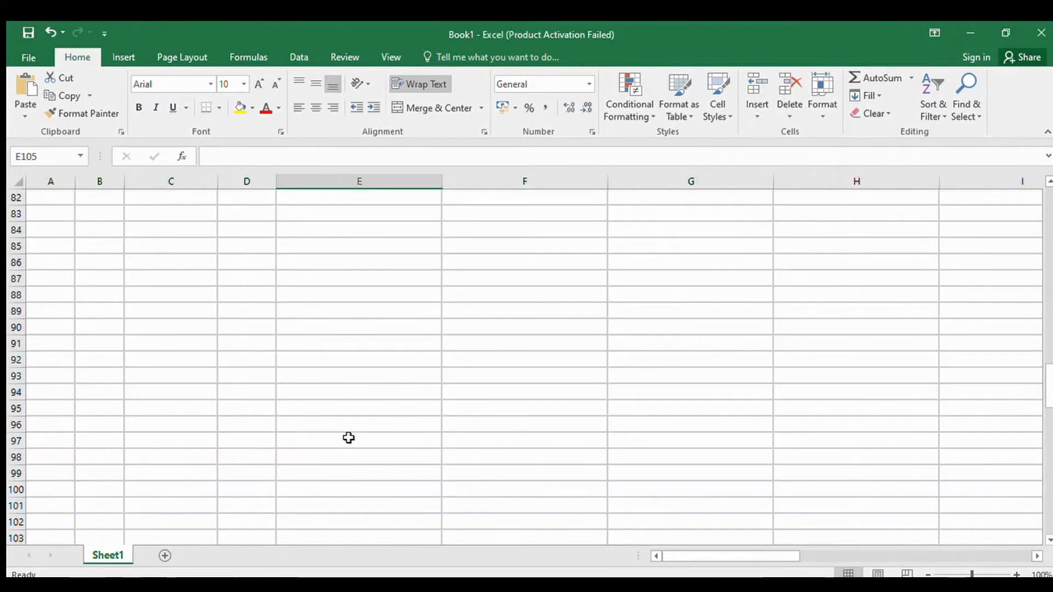
scroll(349, 438, up, 20)
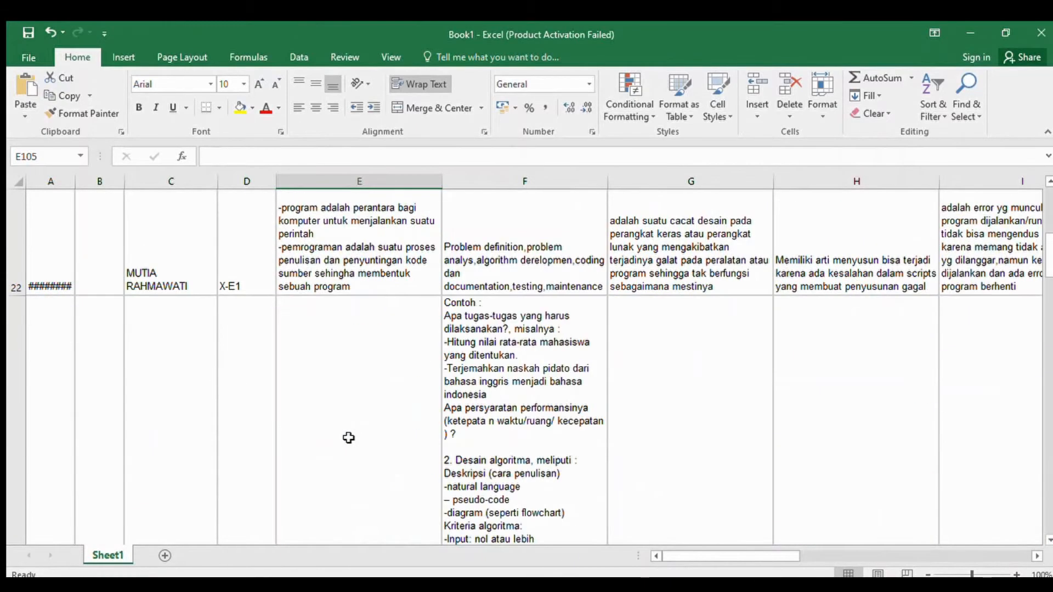
- Move the X-E2 student rows, from row 29 of Sheet1 downward, into a newly added sheet
scroll(349, 438, down, 2)
click(239, 420)
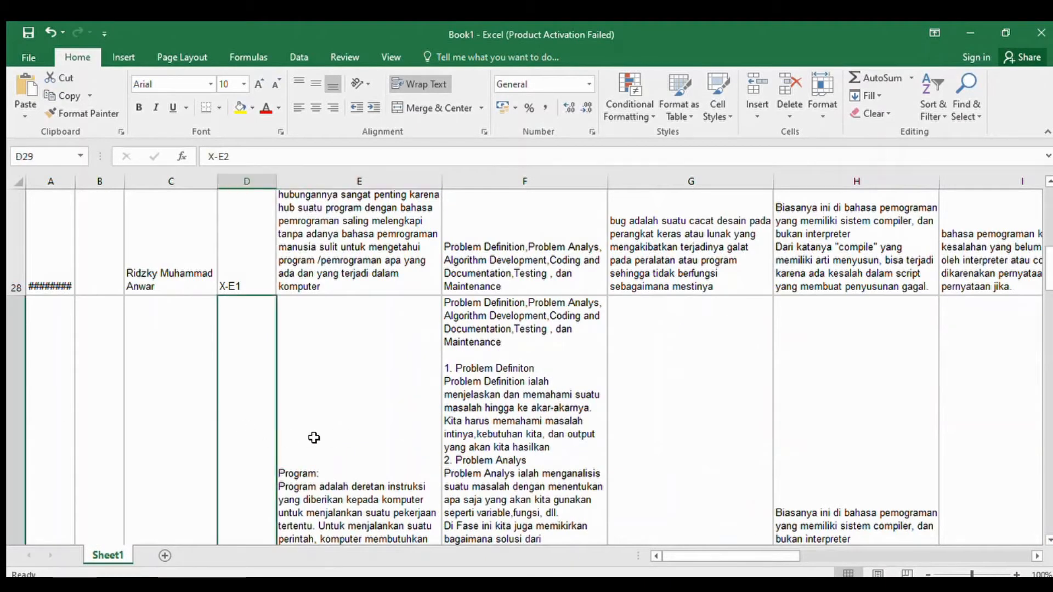
drag(21, 405, 113, 505)
key(ctrl+c)
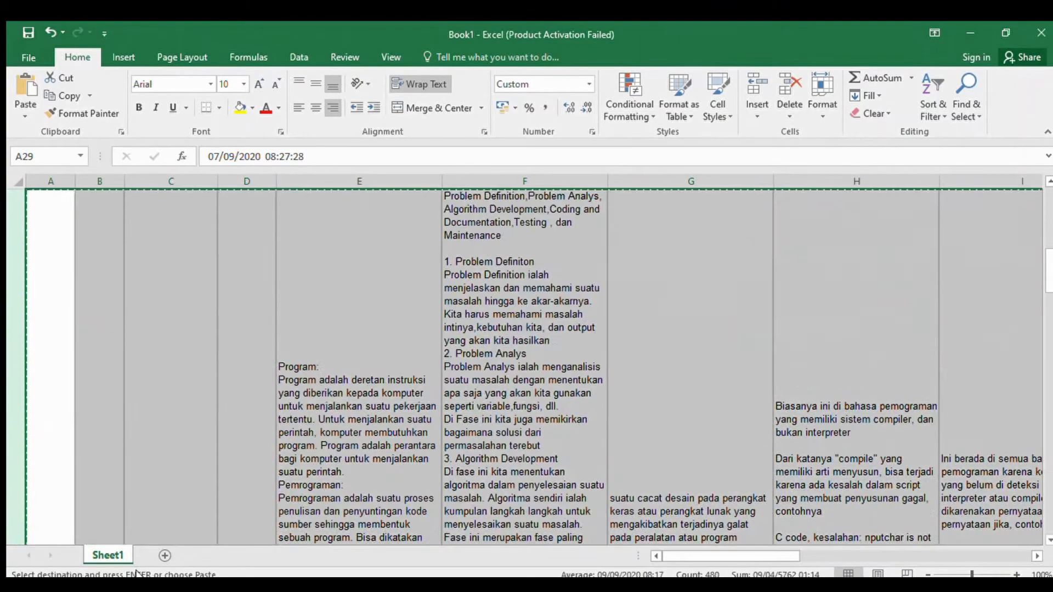
click(164, 556)
key(Return)
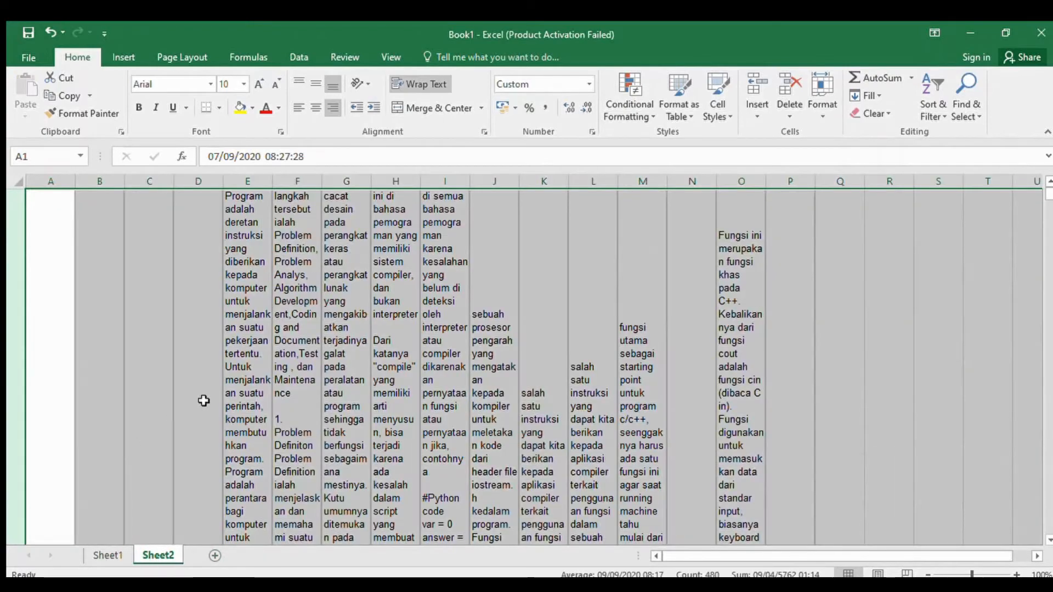
- Sort the X-E2 responses in Sheet2 in ascending order by the student name in column C
click(377, 353)
scroll(202, 340, down, 6)
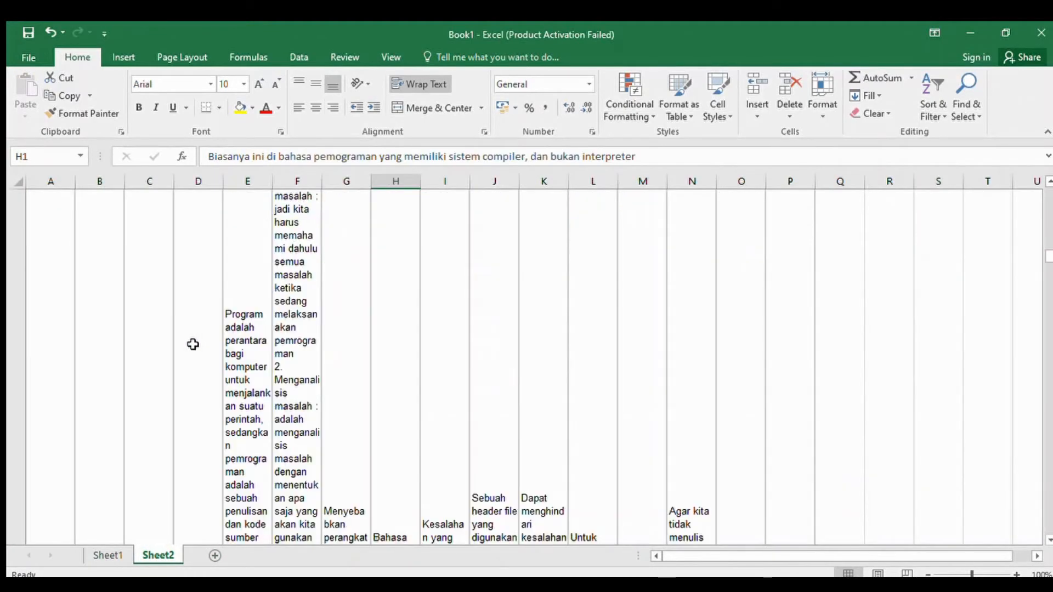
scroll(193, 344, down, 5)
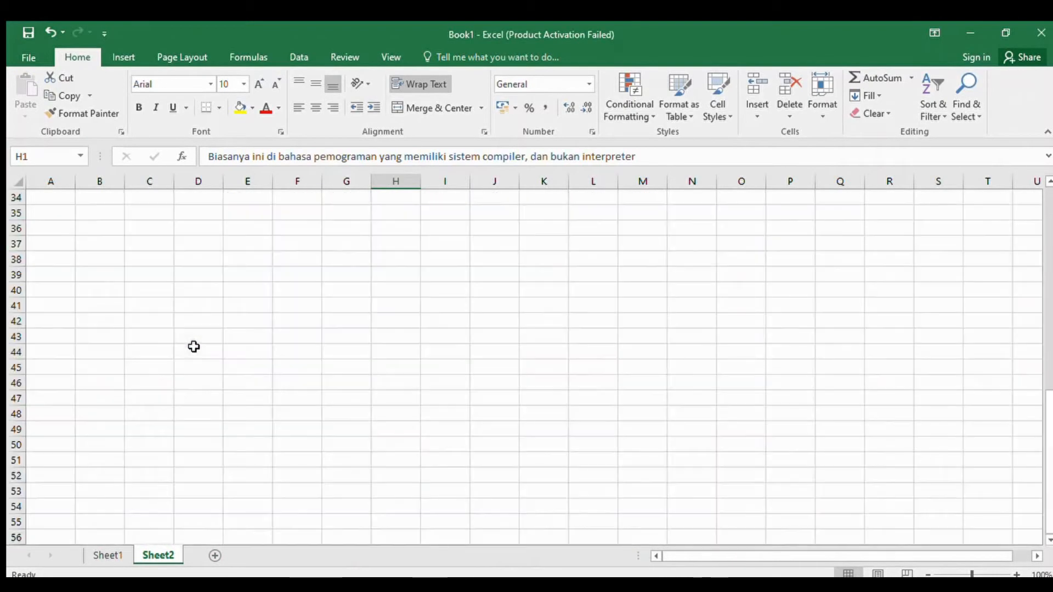
scroll(193, 346, up, 5)
scroll(190, 320, down, 1)
click(190, 320)
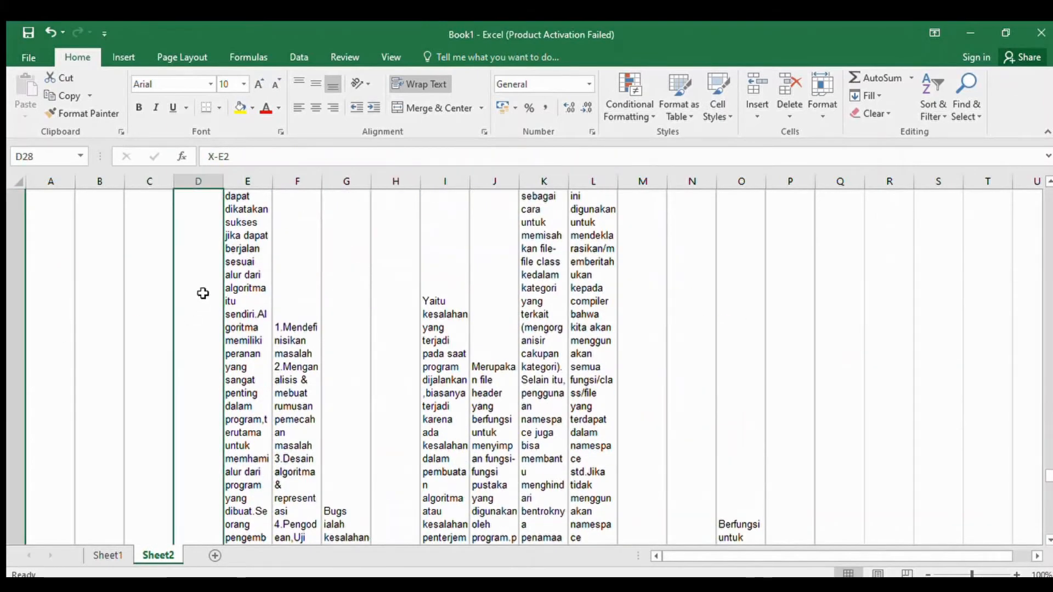
scroll(200, 294, up, 1)
click(144, 233)
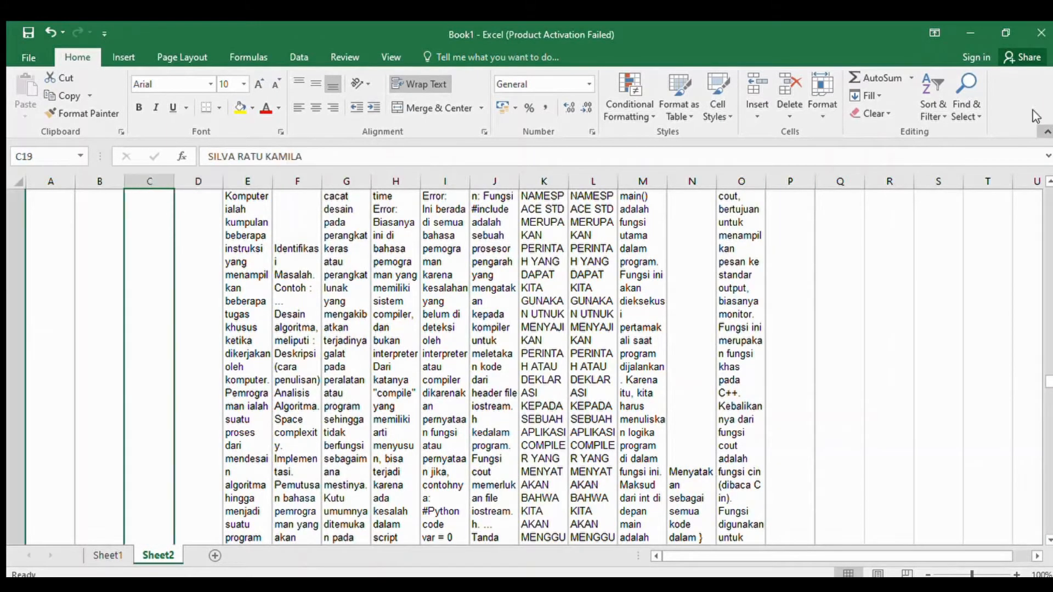
scroll(228, 339, down, 3)
scroll(175, 220, up, 4)
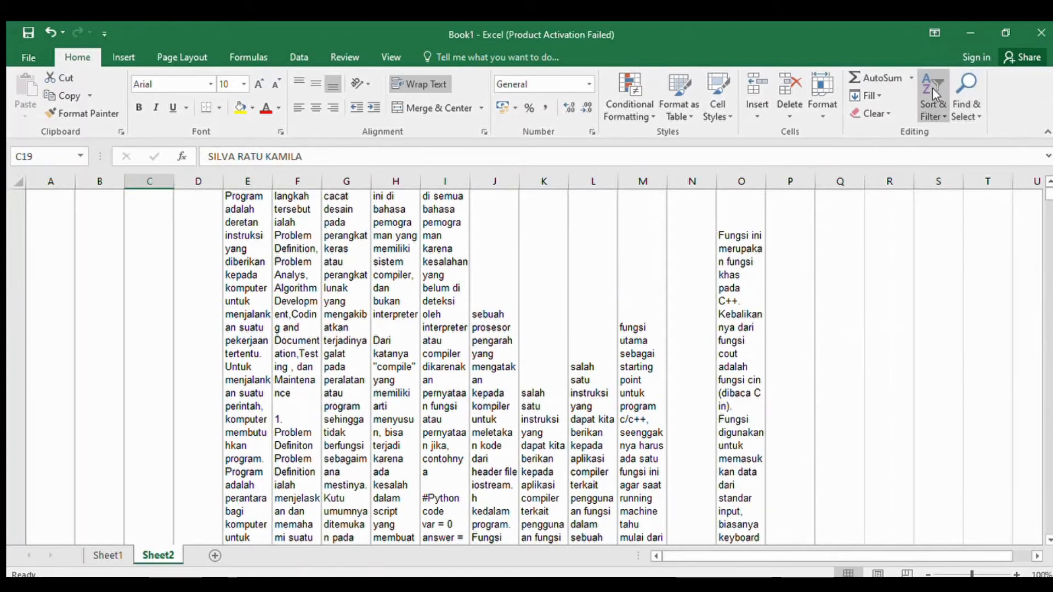
click(959, 161)
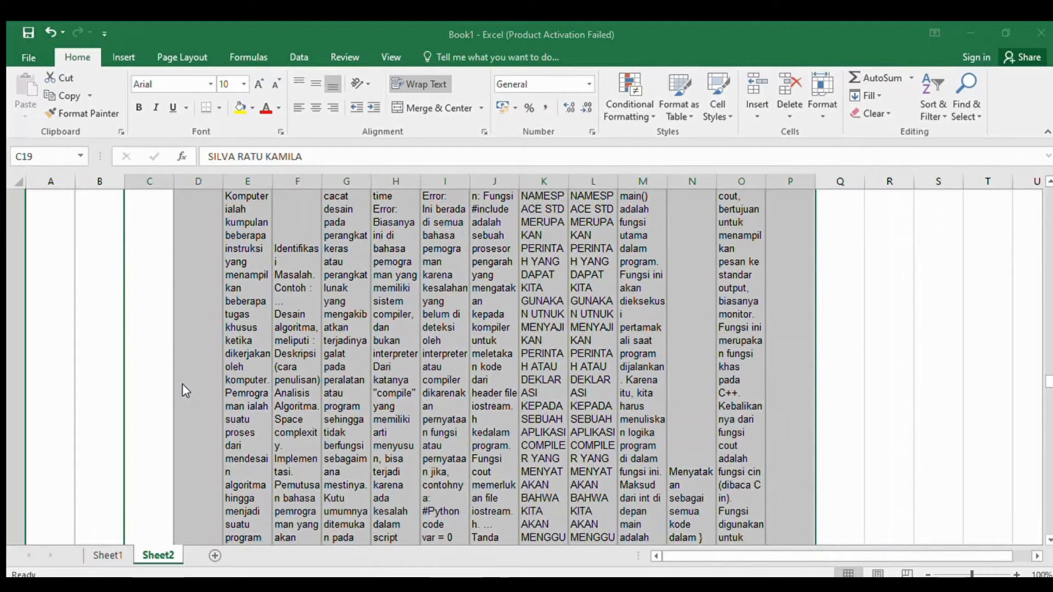
click(415, 484)
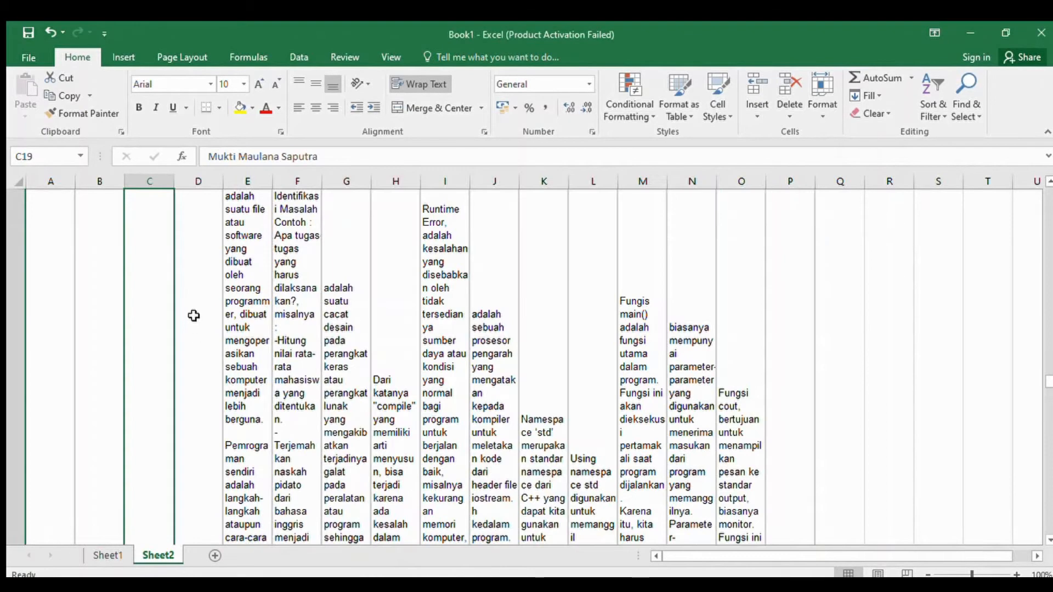
- Widen the response columns of Sheet2 together, starting from column A, to one equal width
scroll(196, 314, up, 6)
click(199, 308)
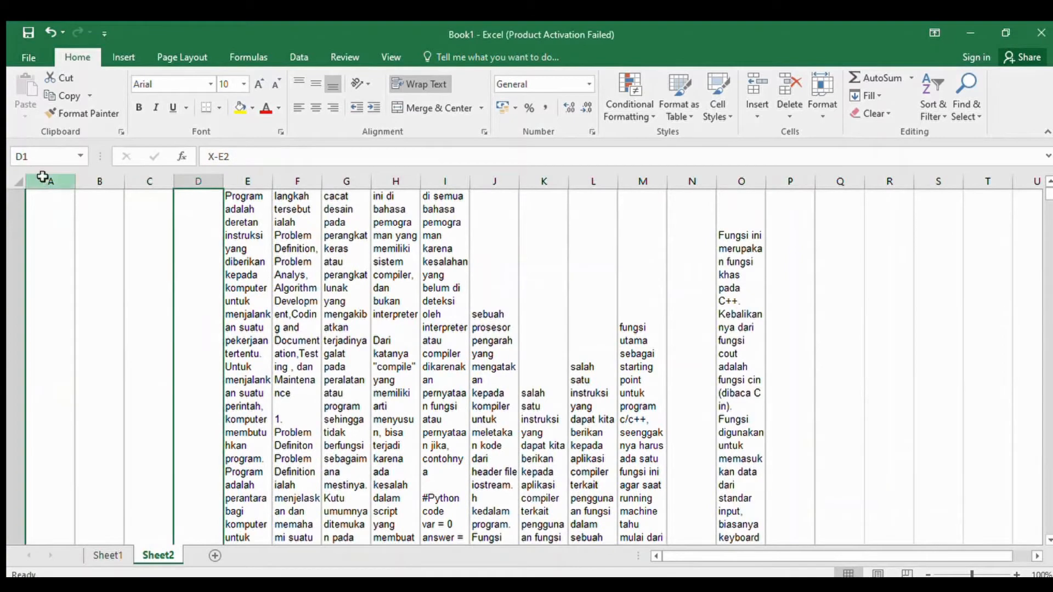
drag(41, 181, 828, 185)
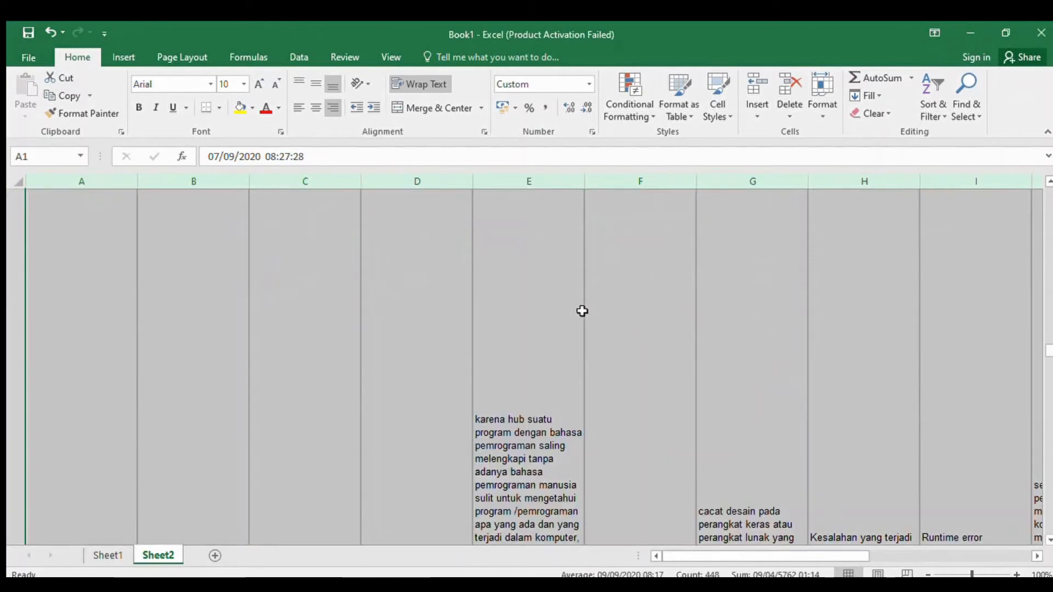
click(340, 298)
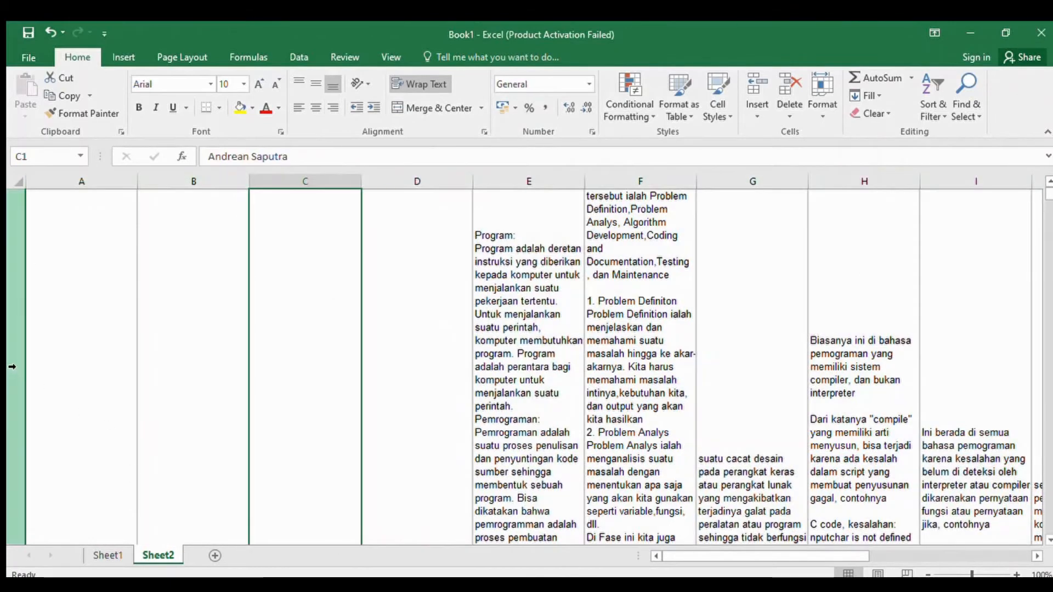
- Autofit the heights of rows 1 to 42 in Sheet2 and middle-align their contents vertically
drag(16, 345, 461, 336)
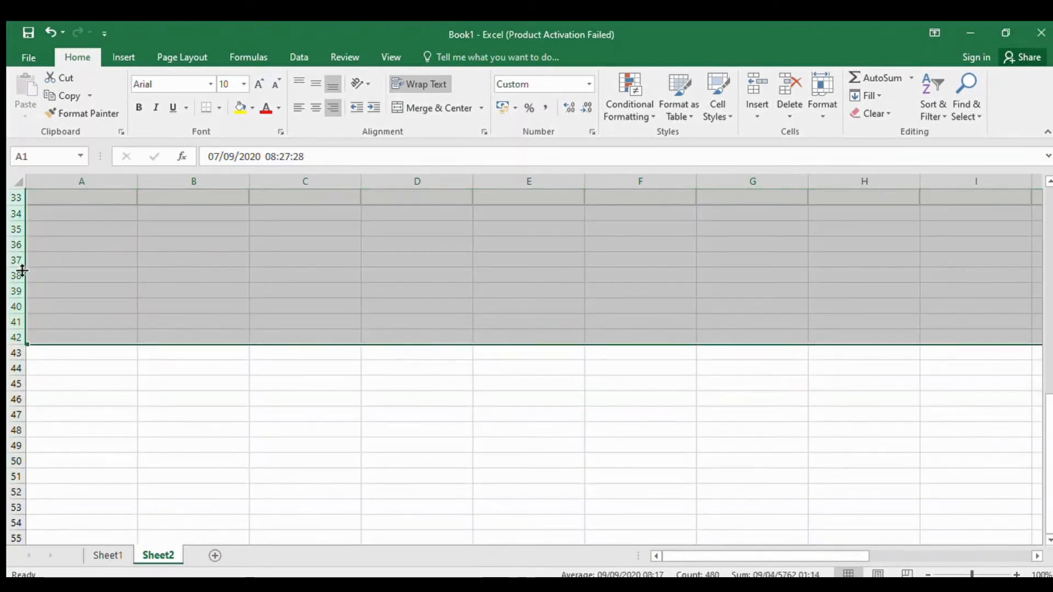
double_click(14, 300)
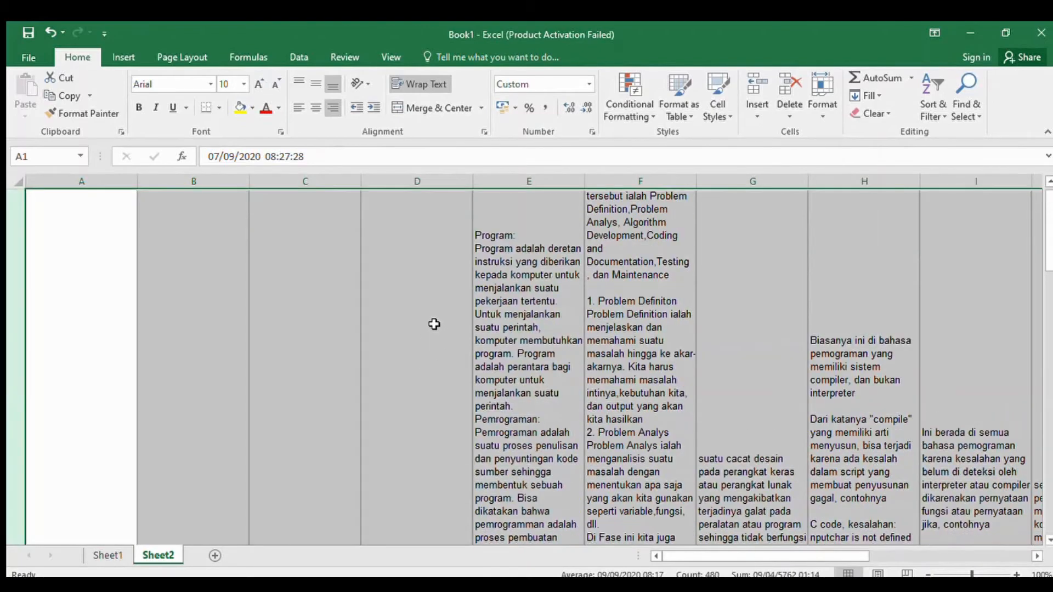
scroll(422, 323, down, 2)
scroll(418, 322, up, 2)
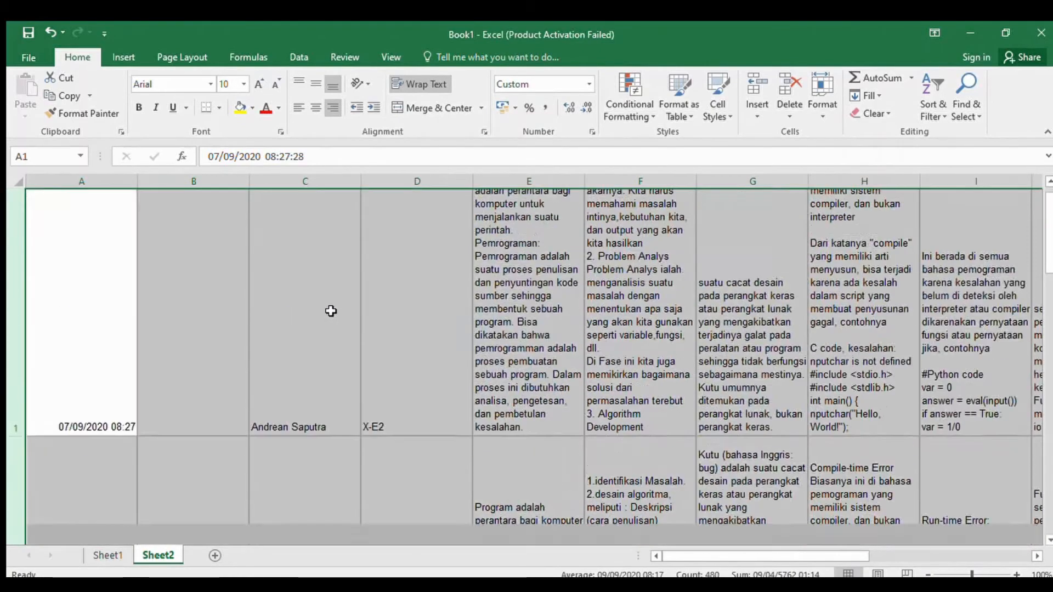
click(315, 83)
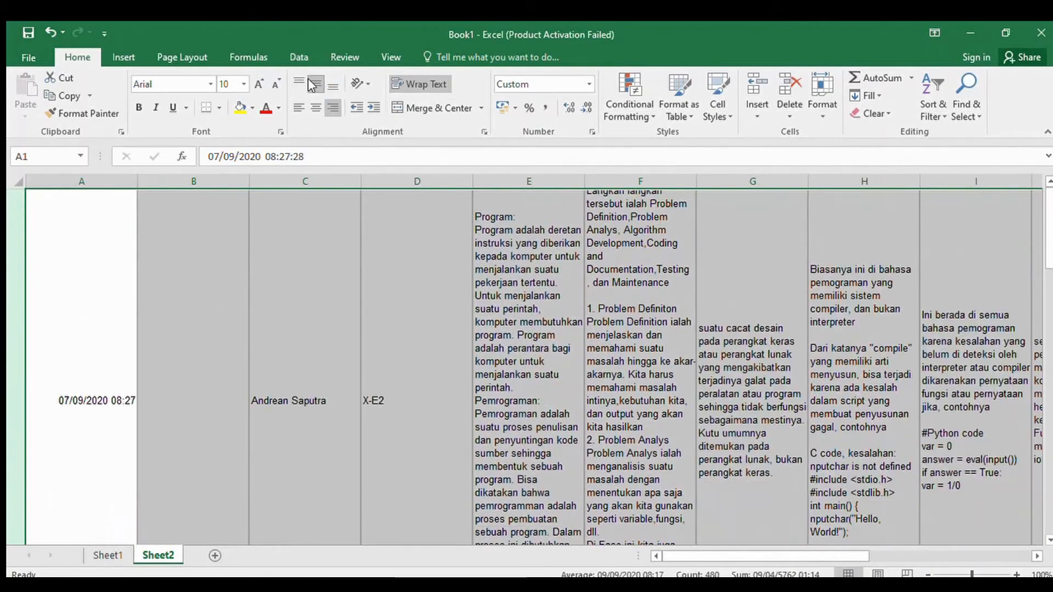
click(308, 376)
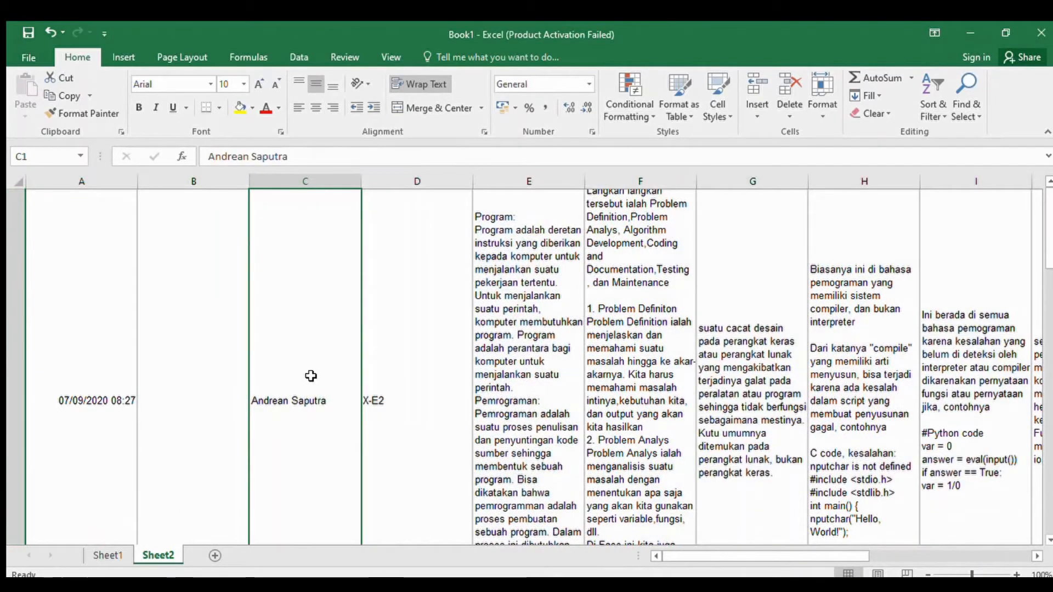
- Go down the student names in column C of Sheet2 to check their alphabetical order
key(Down)
key(Down)
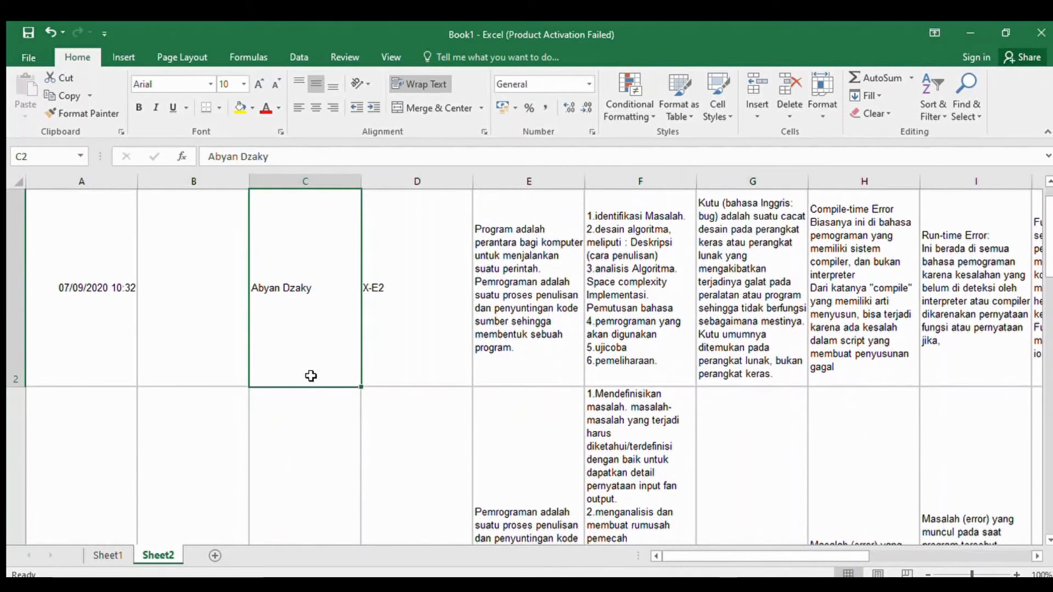
key(Down)
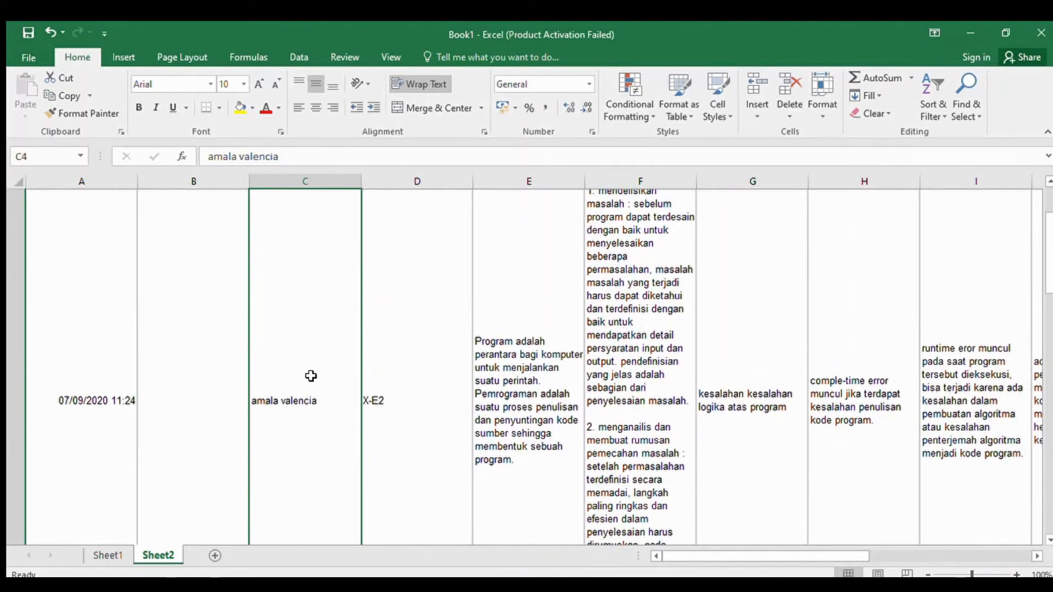
key(Down)
key(Down)
key(Down)
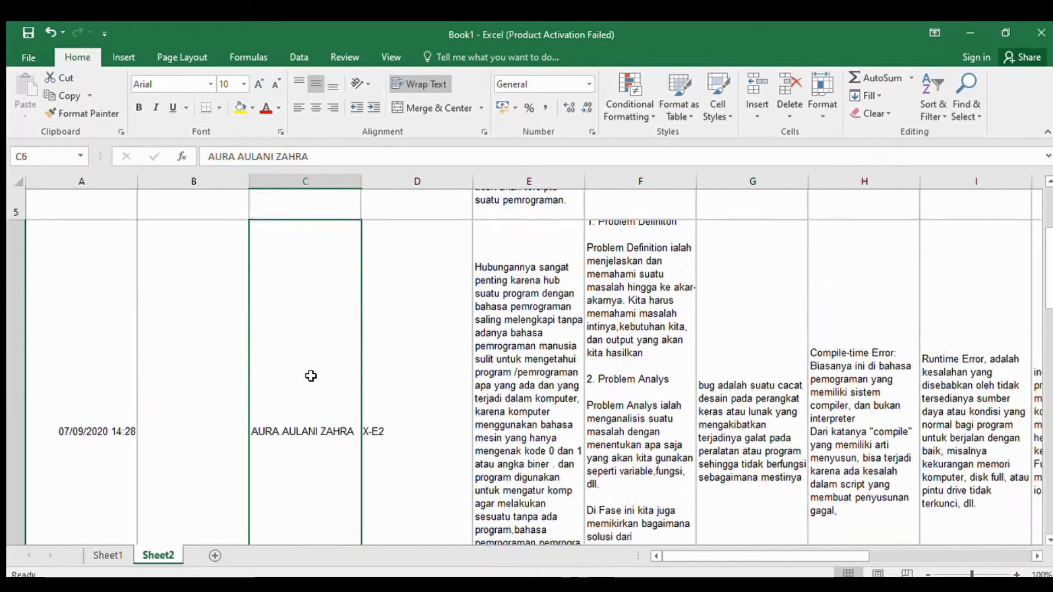
key(Down)
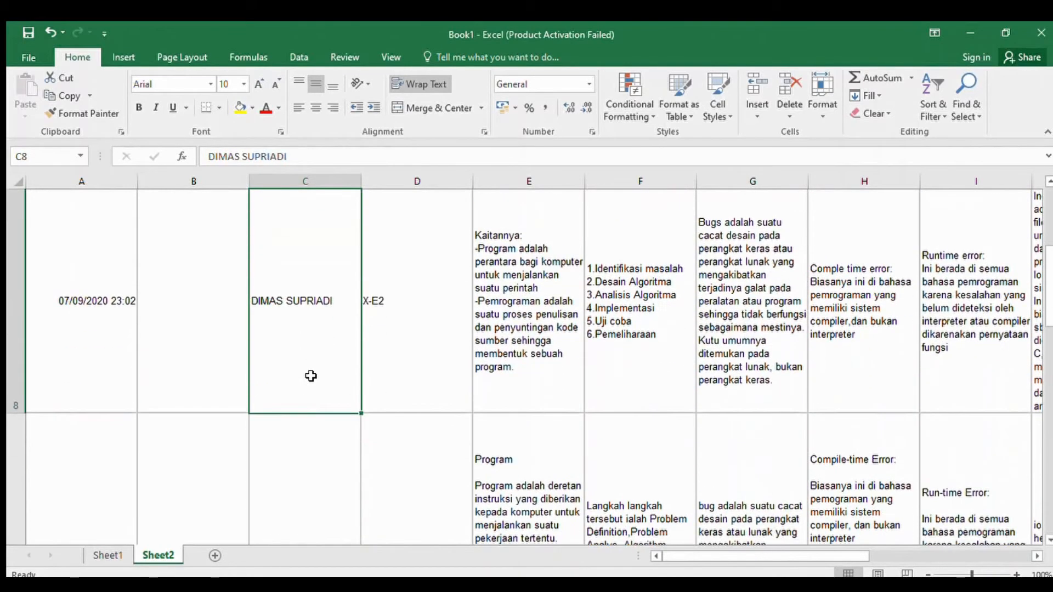
- Middle-align all the cells of Sheet1 vertically
click(107, 553)
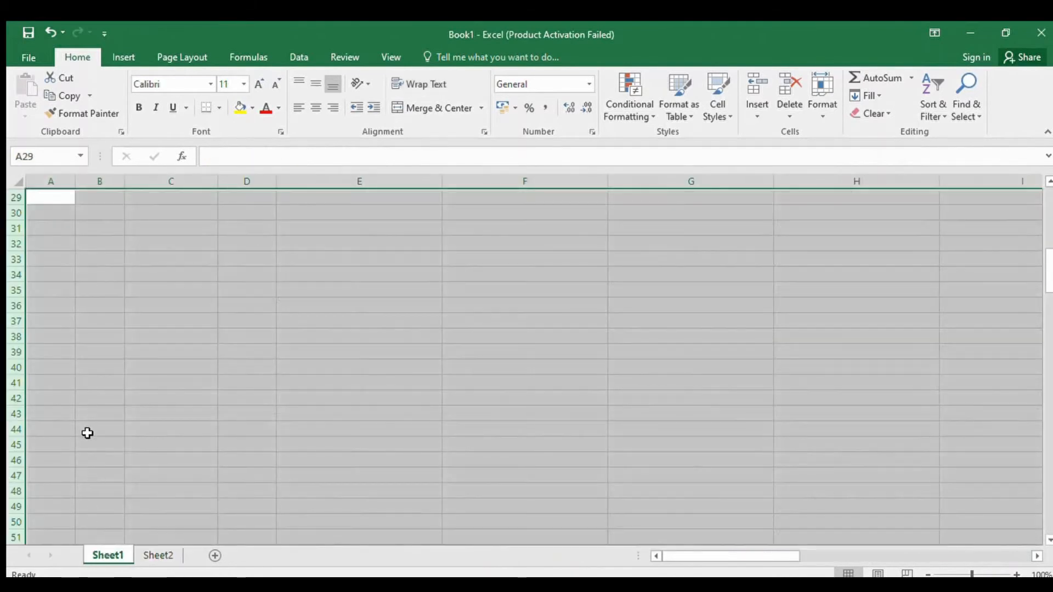
key(ctrl+a)
click(317, 85)
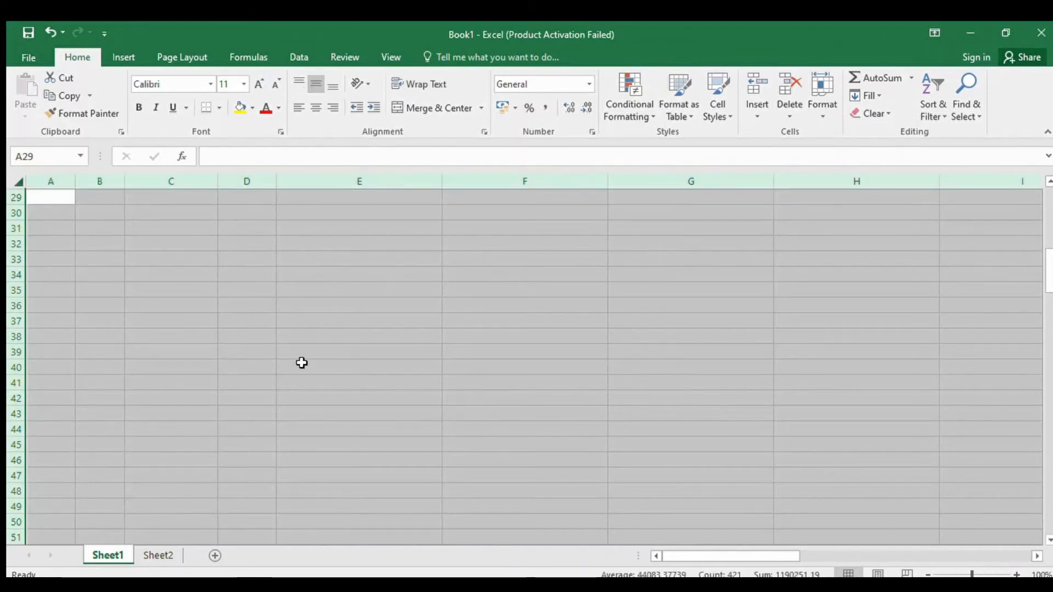
scroll(301, 361, up, 10)
click(88, 302)
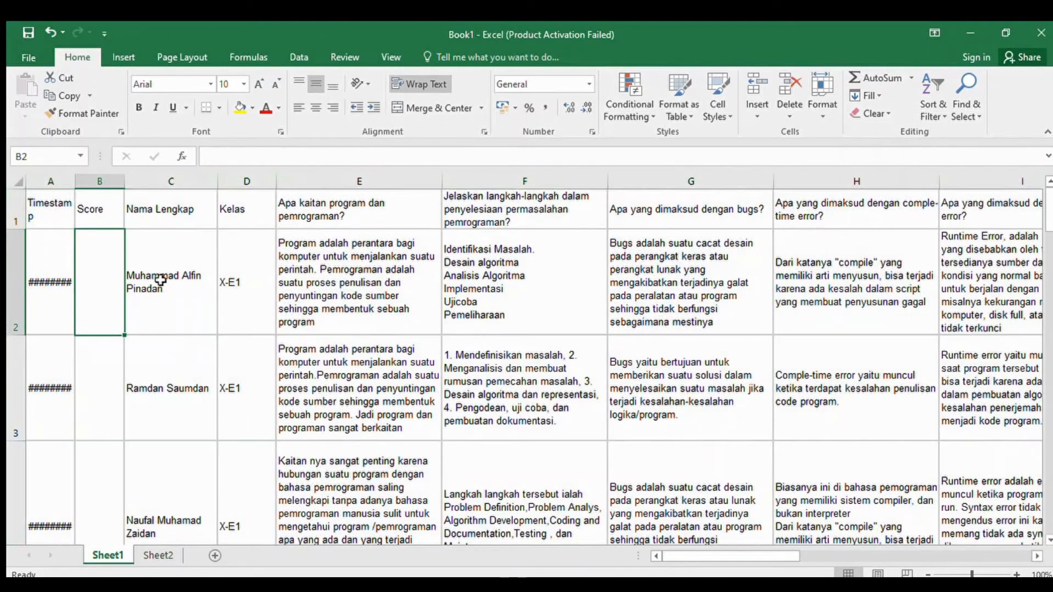
- Sort the X-E1 responses in Sheet1 in ascending order by the Nama Lengkap column
click(248, 274)
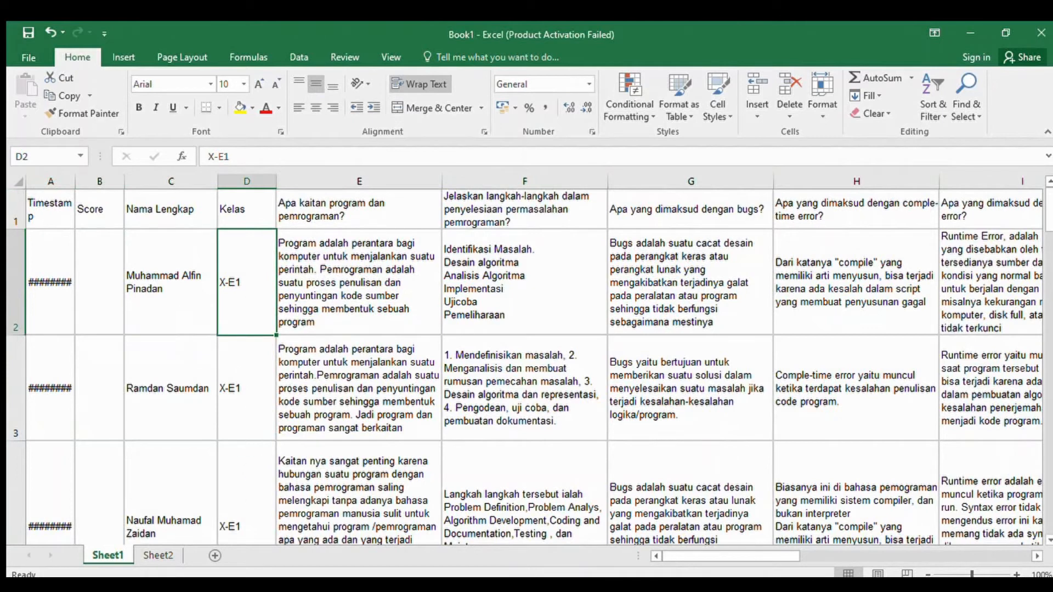
click(185, 311)
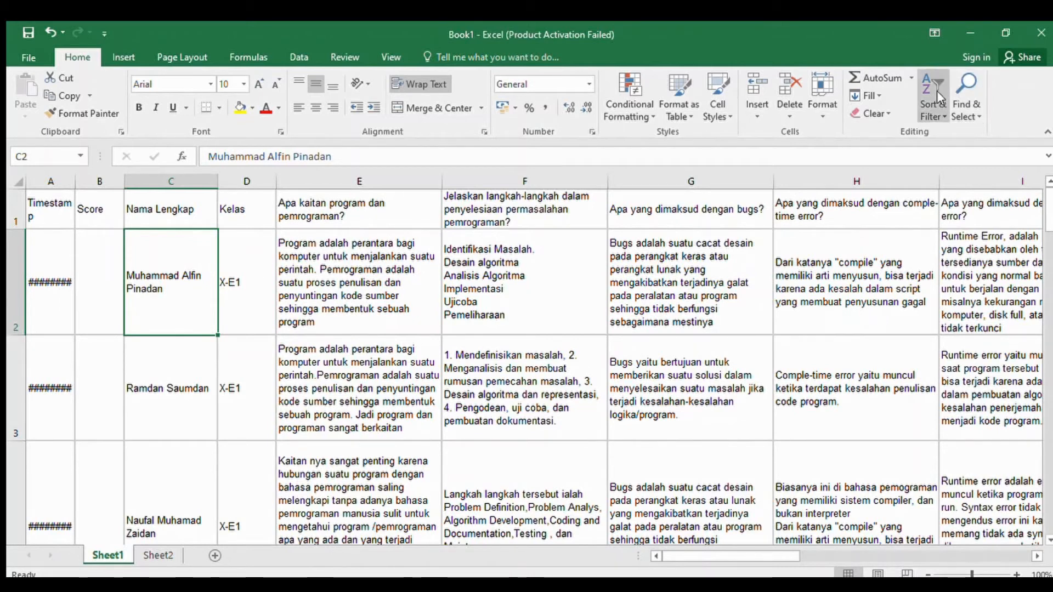
click(933, 173)
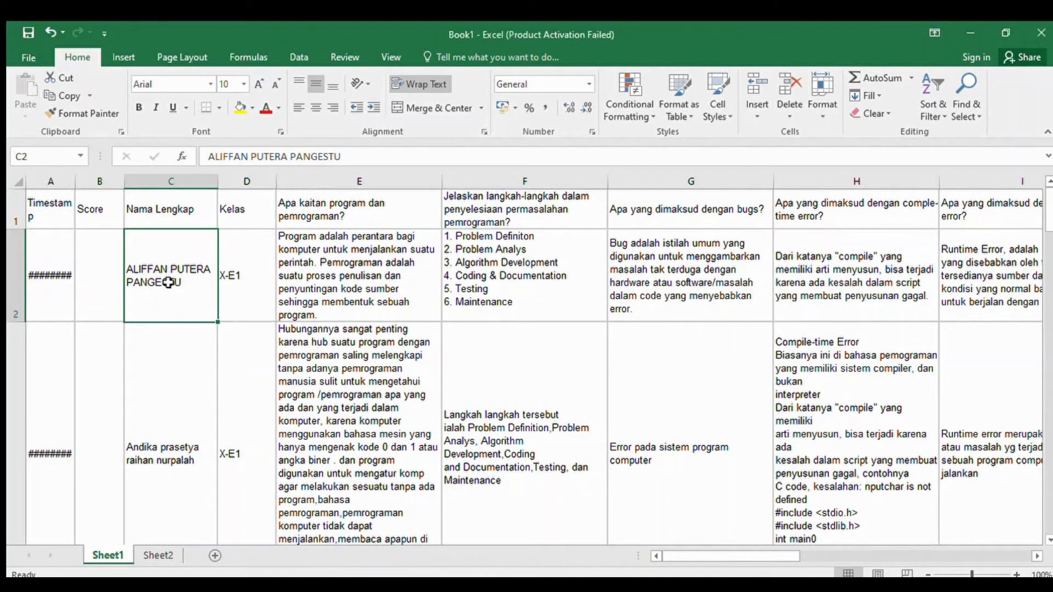
- Go down the Nama Lengkap column in Sheet1 to check the order of the X-E1 students
key(Down)
key(Down)
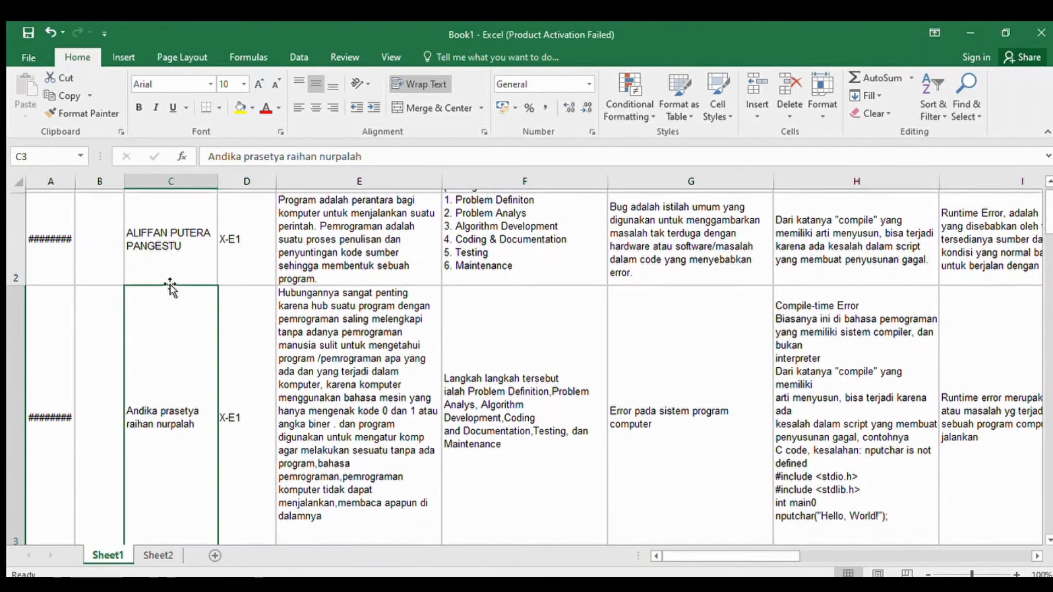
key(Down)
key(Down)
key(Down)
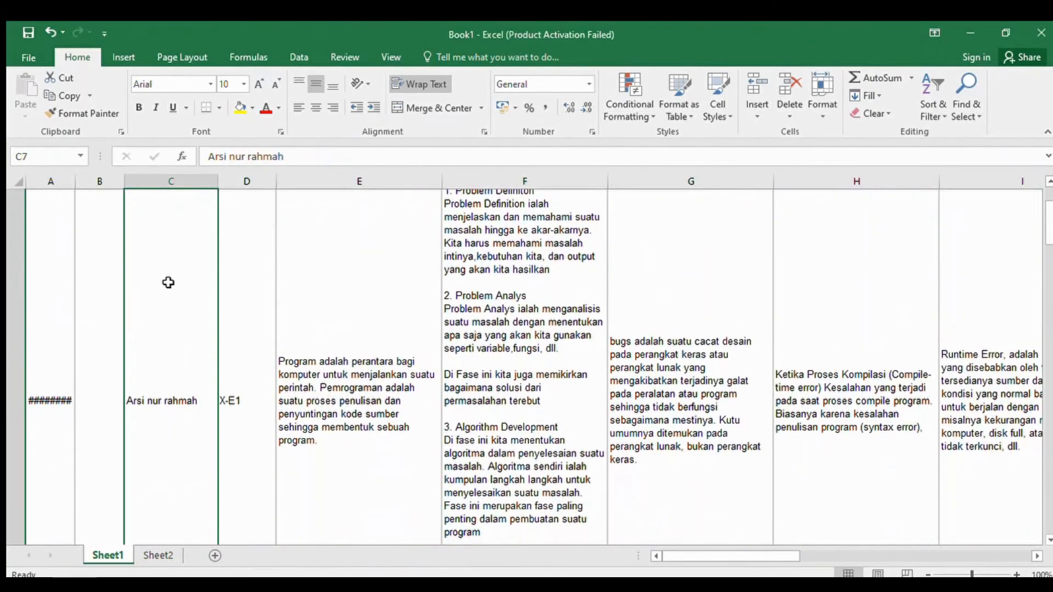
key(Down)
key(Down)
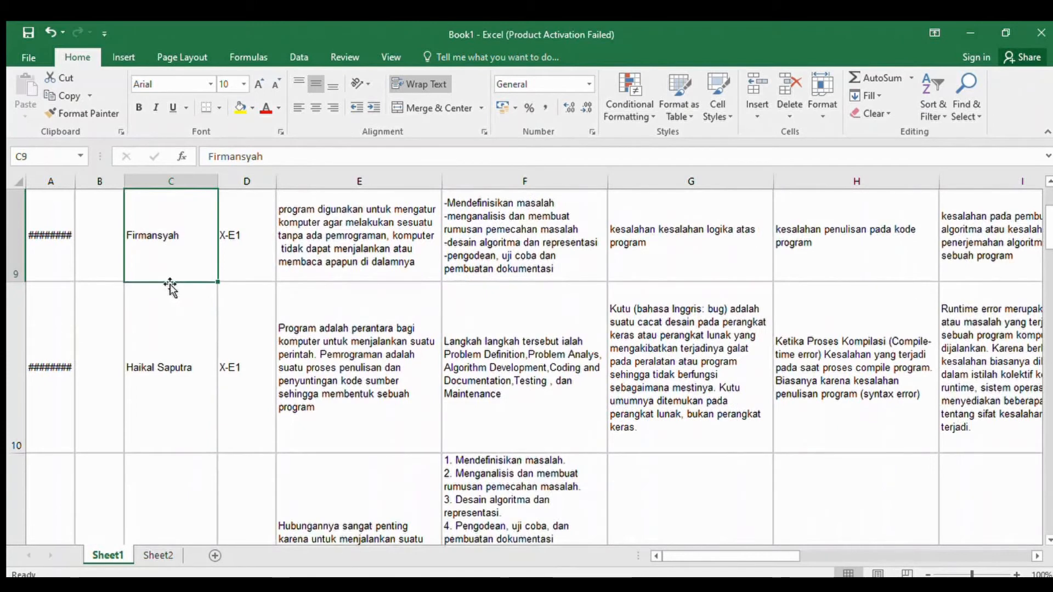
- Insert a blank row 3 in Sheet1 directly below the first student's answers
scroll(170, 285, up, 3)
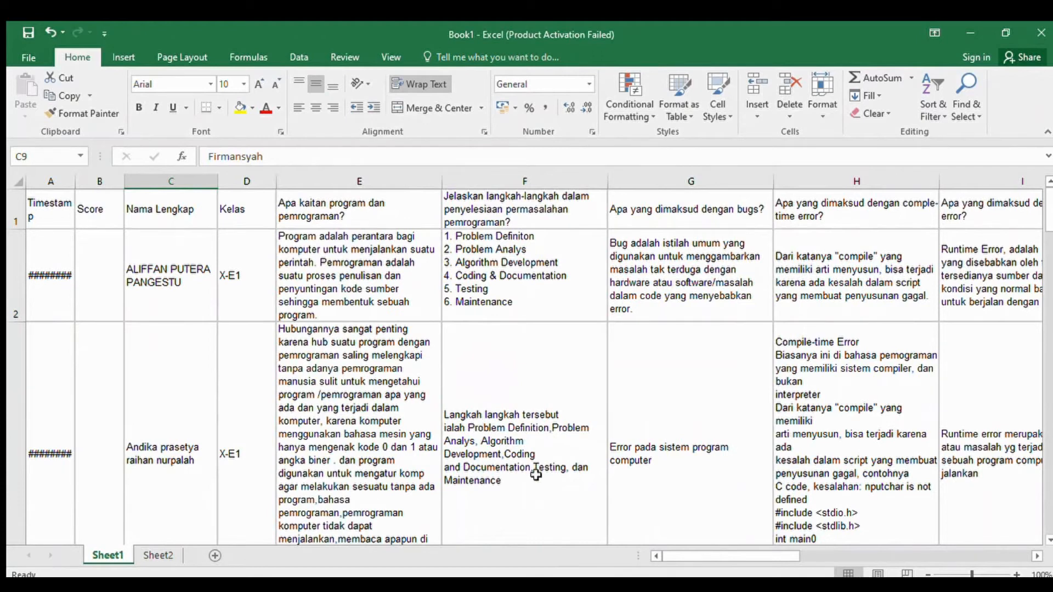
click(307, 216)
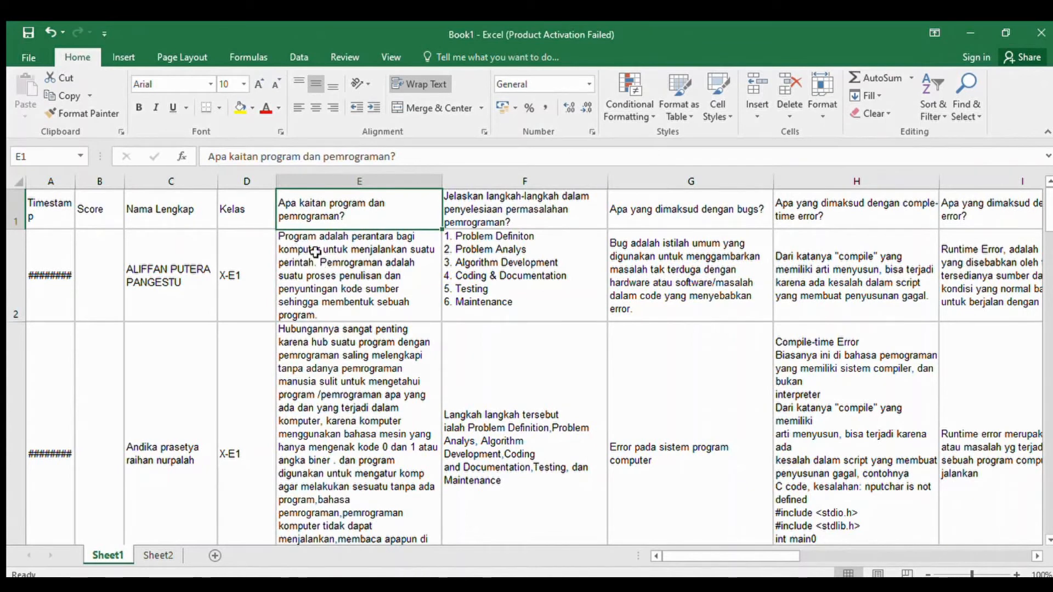
click(343, 314)
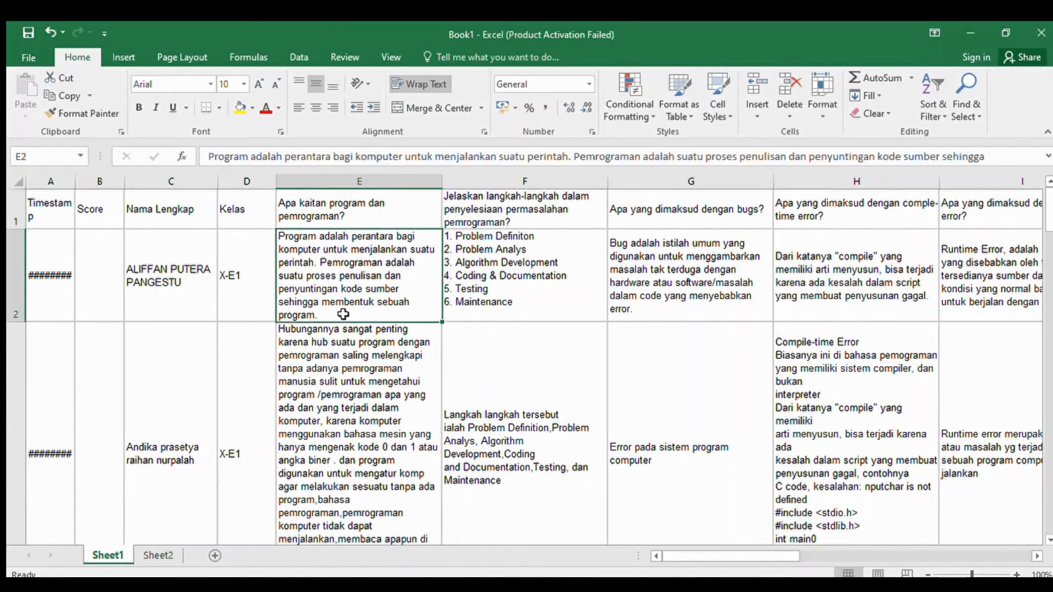
click(21, 384)
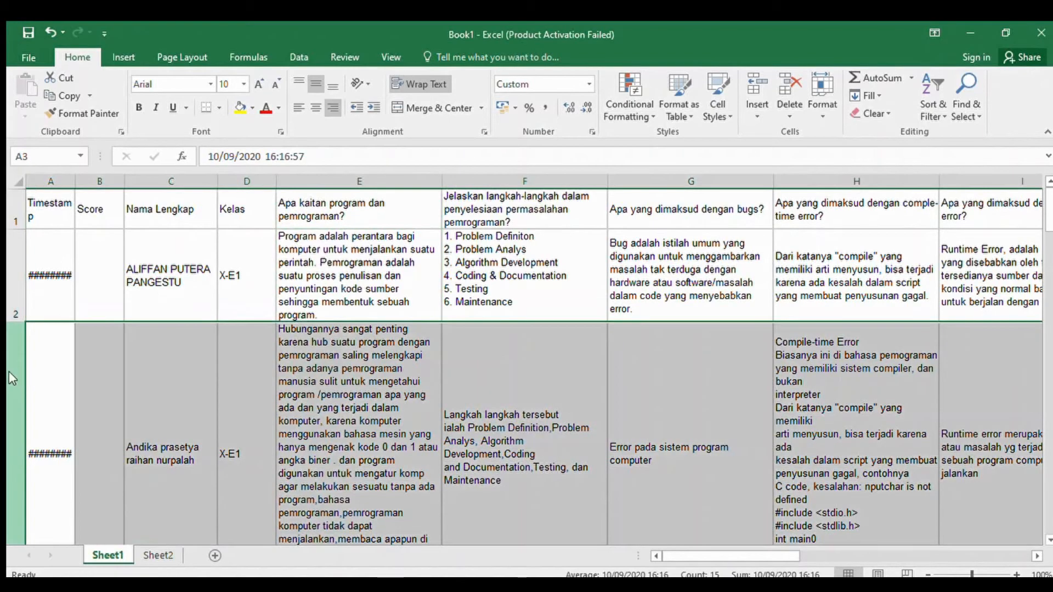
key(ctrl+shift+plus)
scroll(317, 364, up, 1)
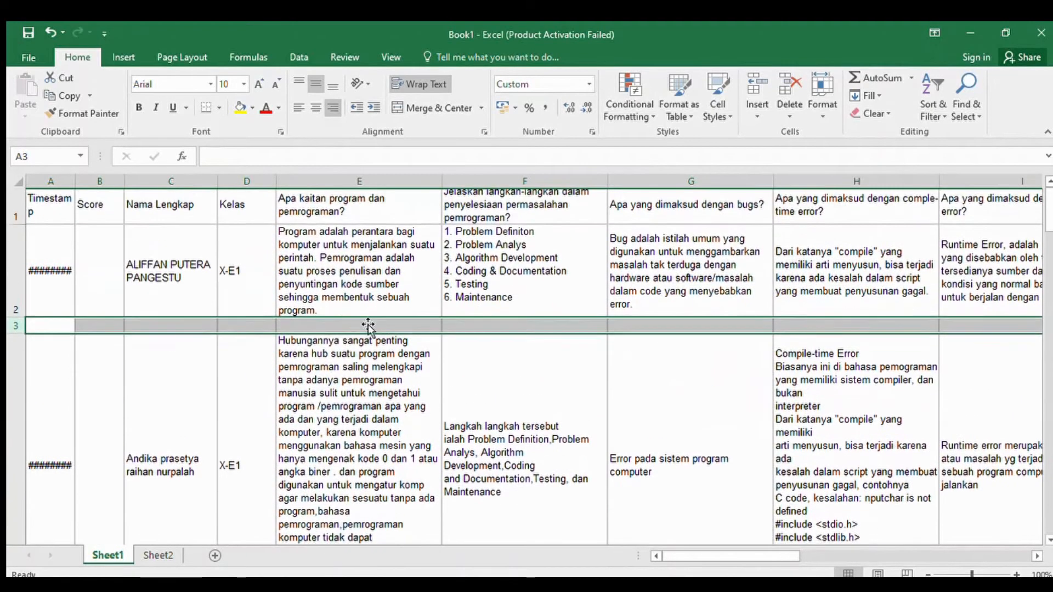
- Enter the first student's marks 8, 10, 10 and 7 in cells E3 to H3
click(391, 329)
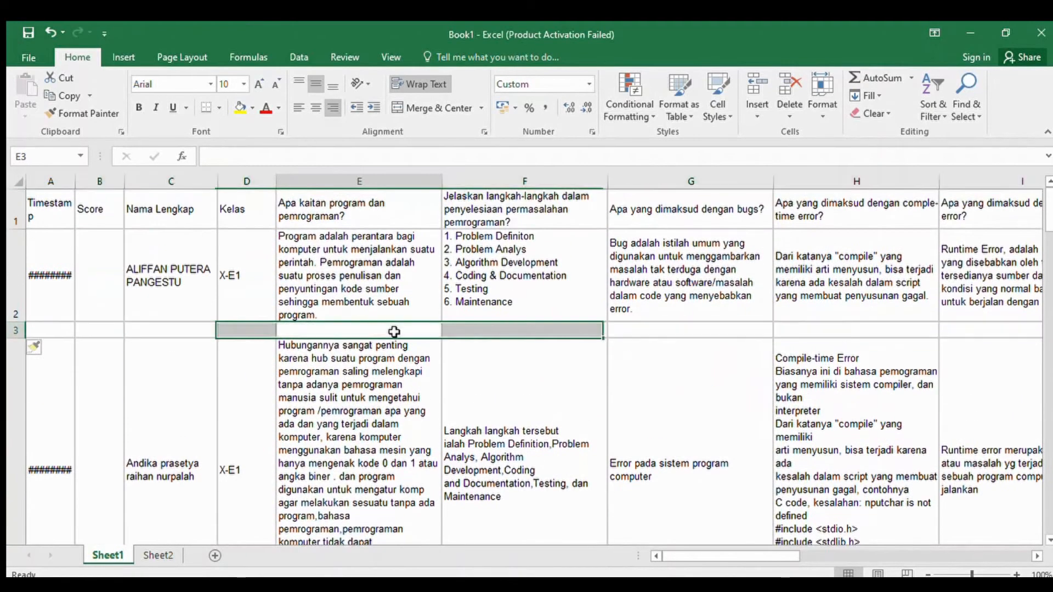
text(8)
click(524, 327)
text(10)
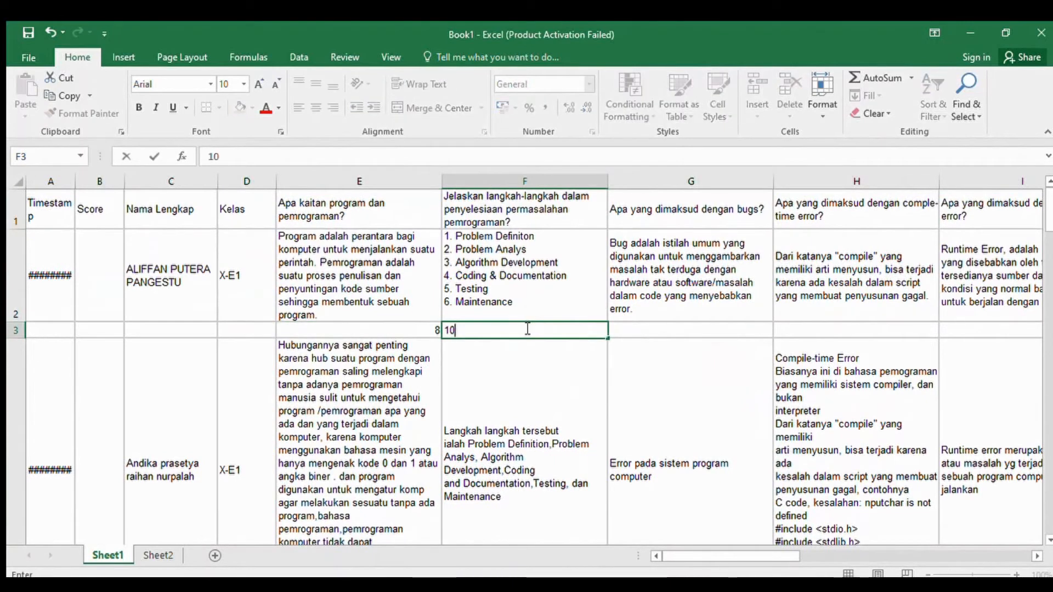
click(631, 331)
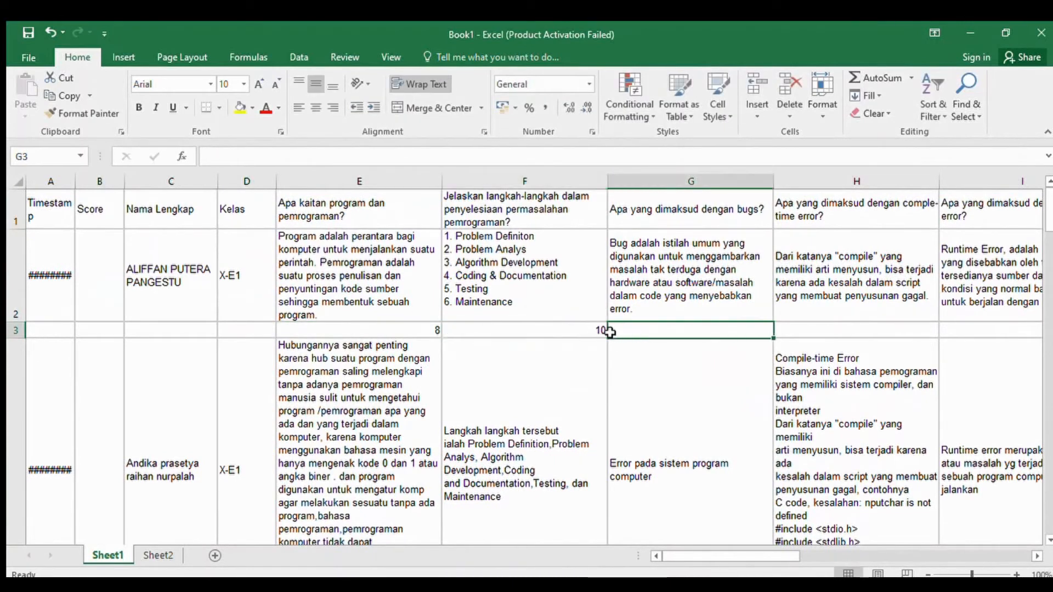
text(10)
click(792, 322)
click(796, 331)
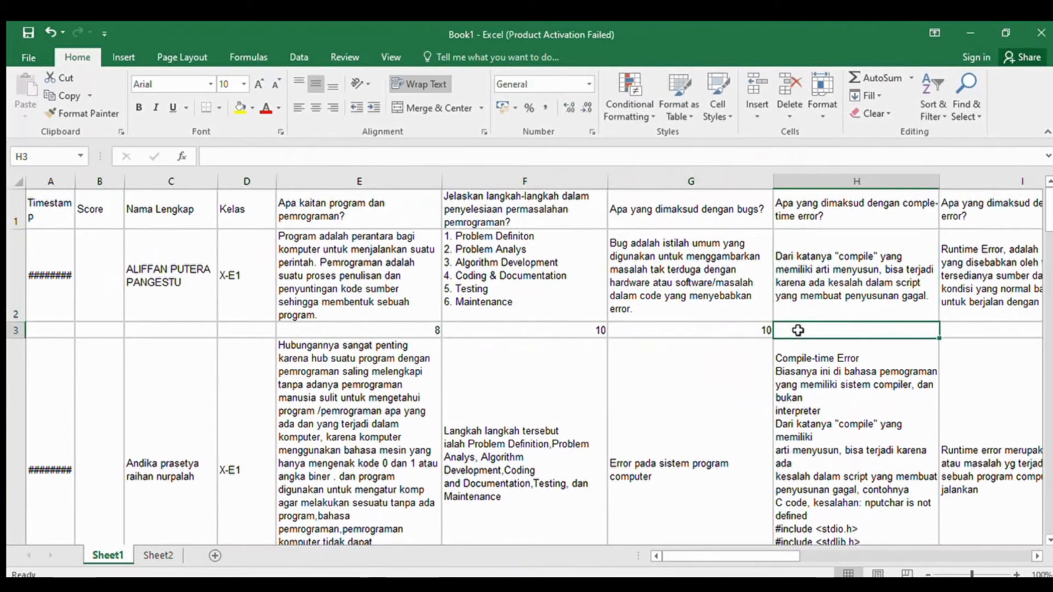
text(7)
- Enter the first student's marks 8, 8, 8 and 5 in cells I3 to L3
drag(707, 561, 882, 530)
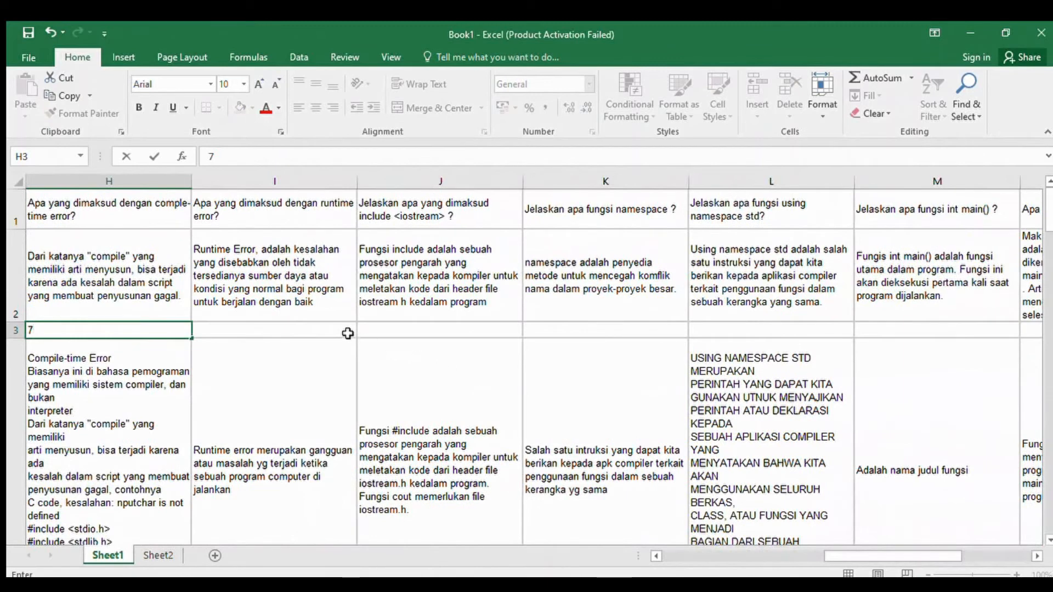
click(345, 331)
text(8)
click(494, 320)
click(496, 329)
text(8)
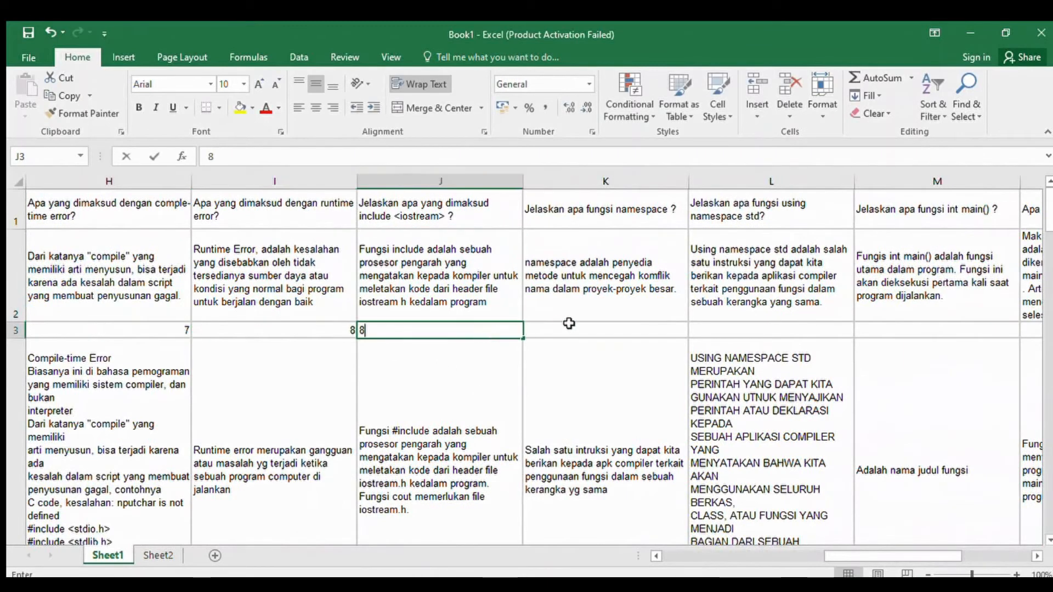
click(570, 328)
text(8)
click(733, 330)
text(5)
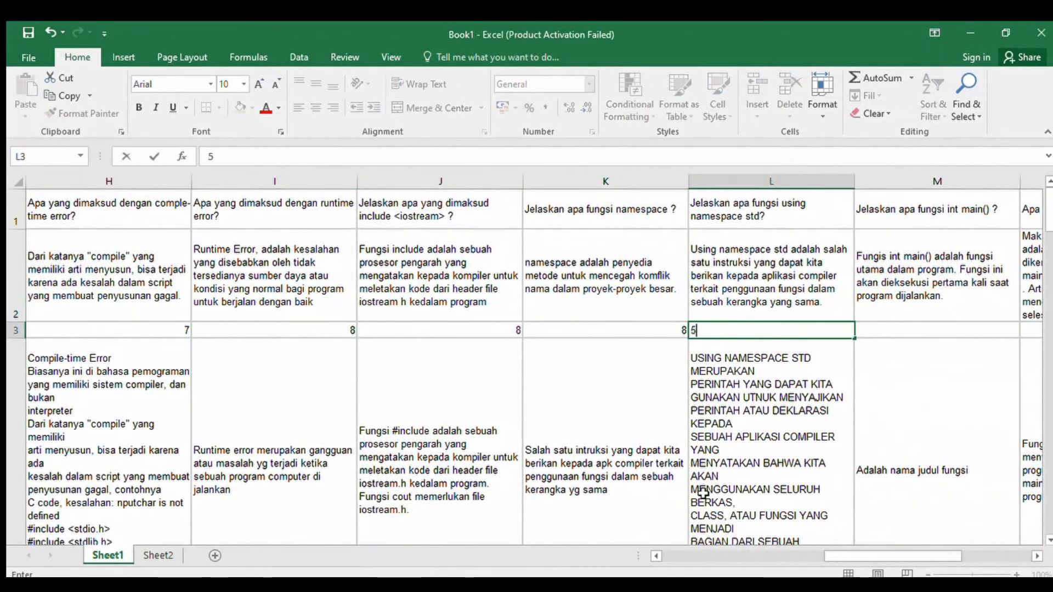
- Enter the first student's marks 10, 7, 7 and 10 in cells M3 to P3
scroll(509, 343, right, 3)
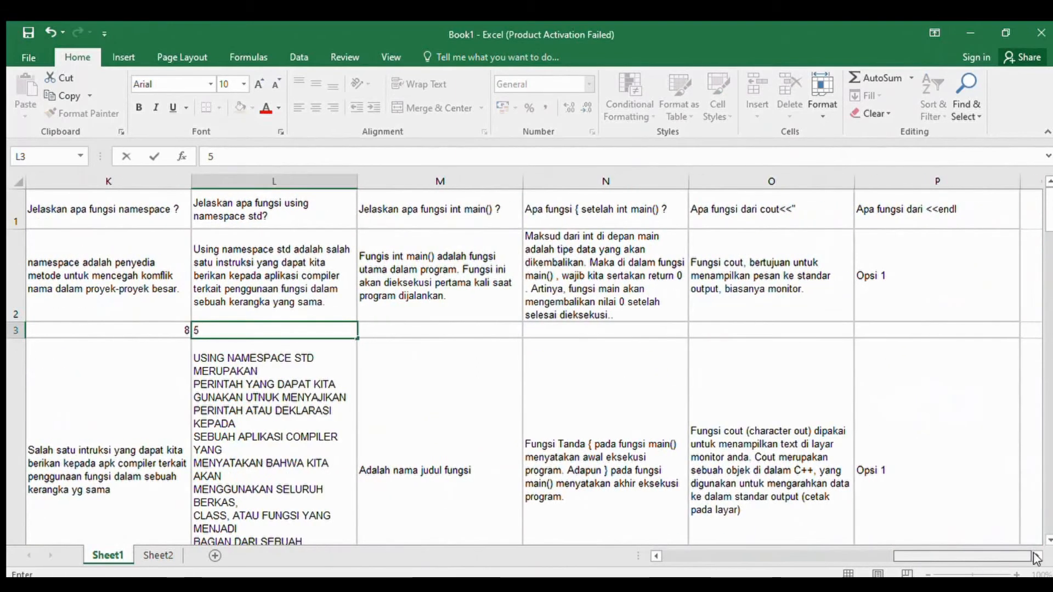
click(492, 331)
text(10)
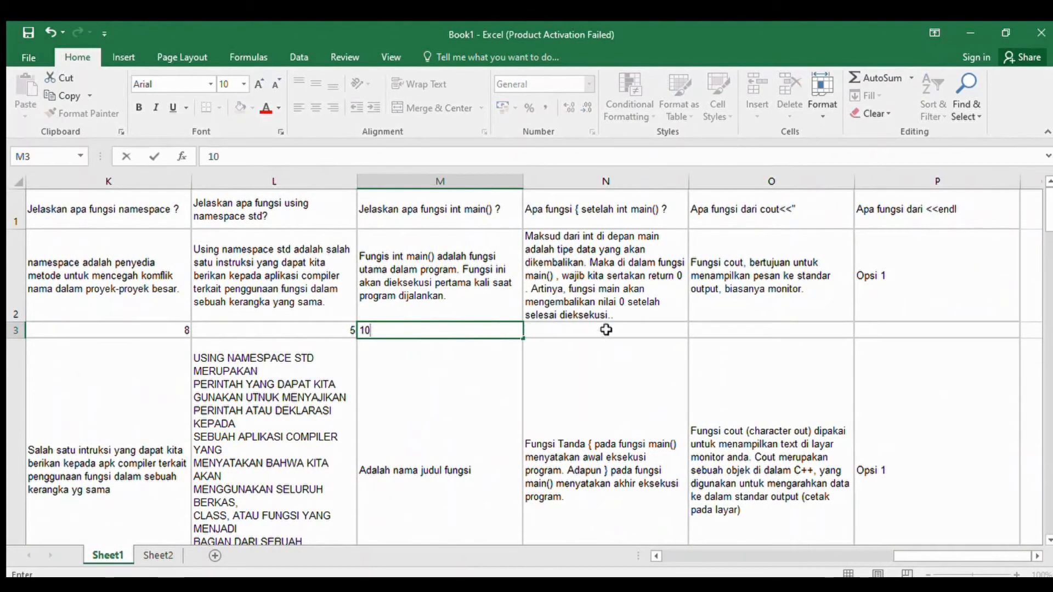
click(611, 329)
text(7)
click(747, 329)
text(7)
click(906, 332)
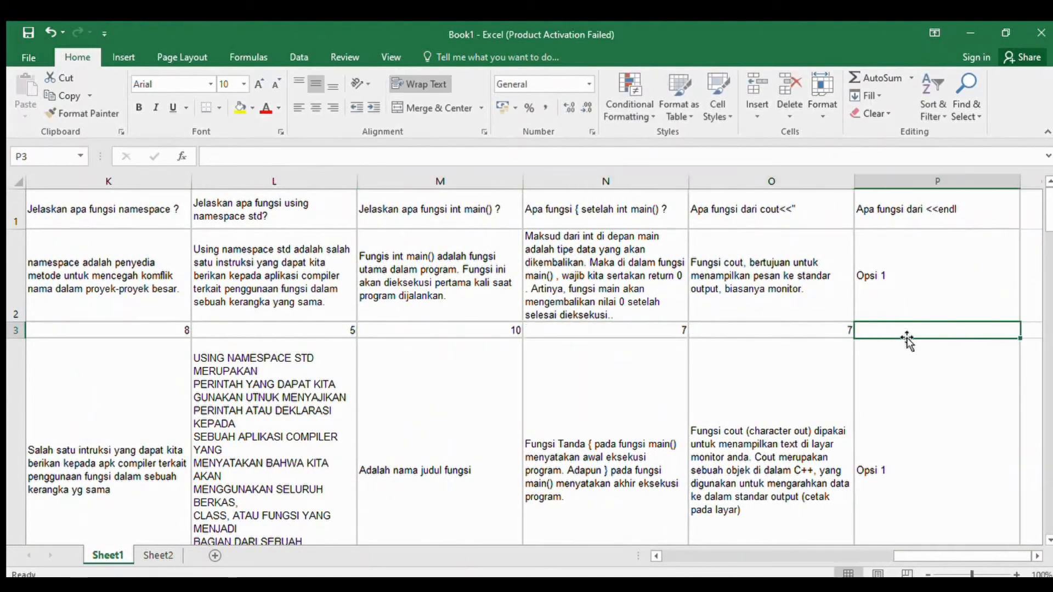
text(10)
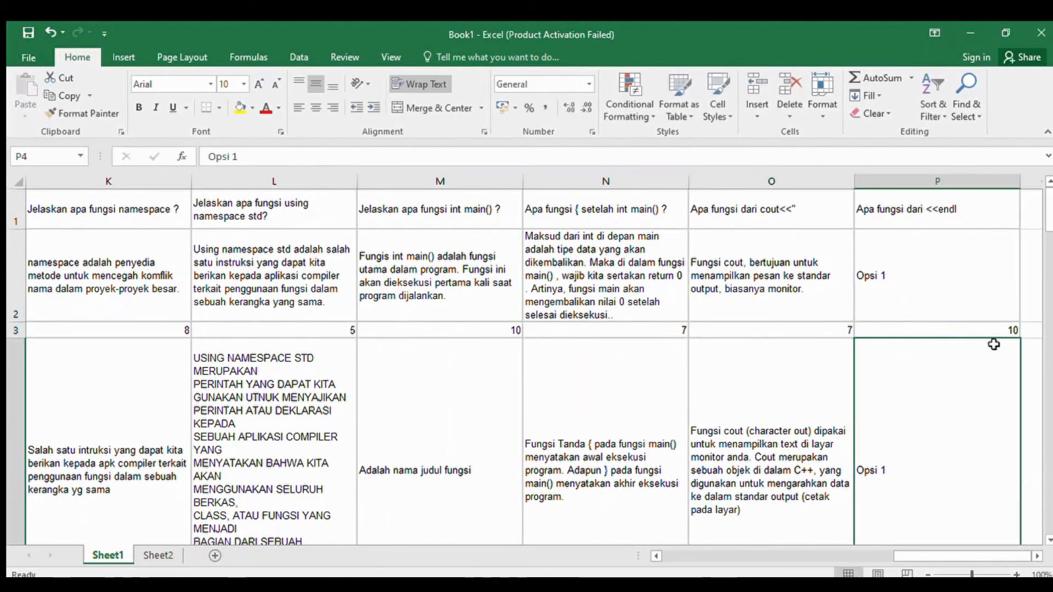
- Total the first student's marks in Q3 with AutoSum over E3:P3
click(1030, 330)
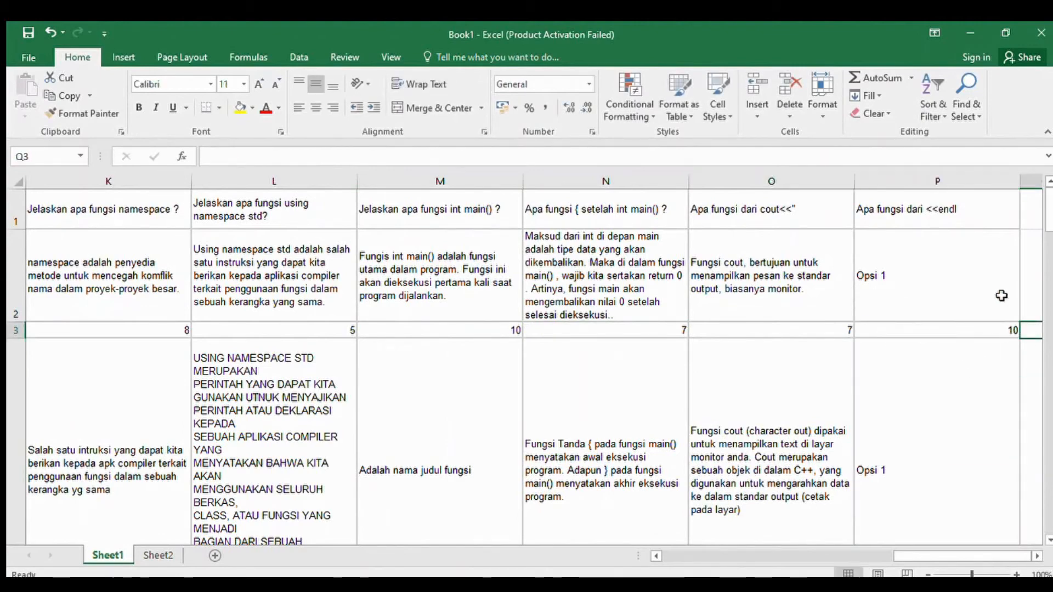
click(892, 82)
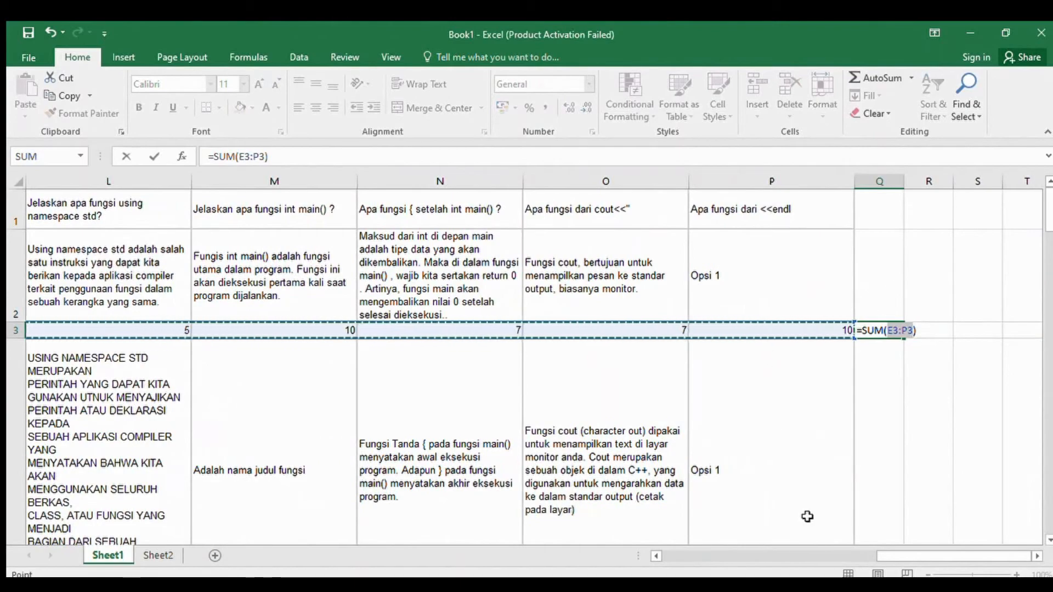
mouse_move(887, 557)
mouse_down()
mouse_move(680, 556)
mouse_move(895, 556)
mouse_up()
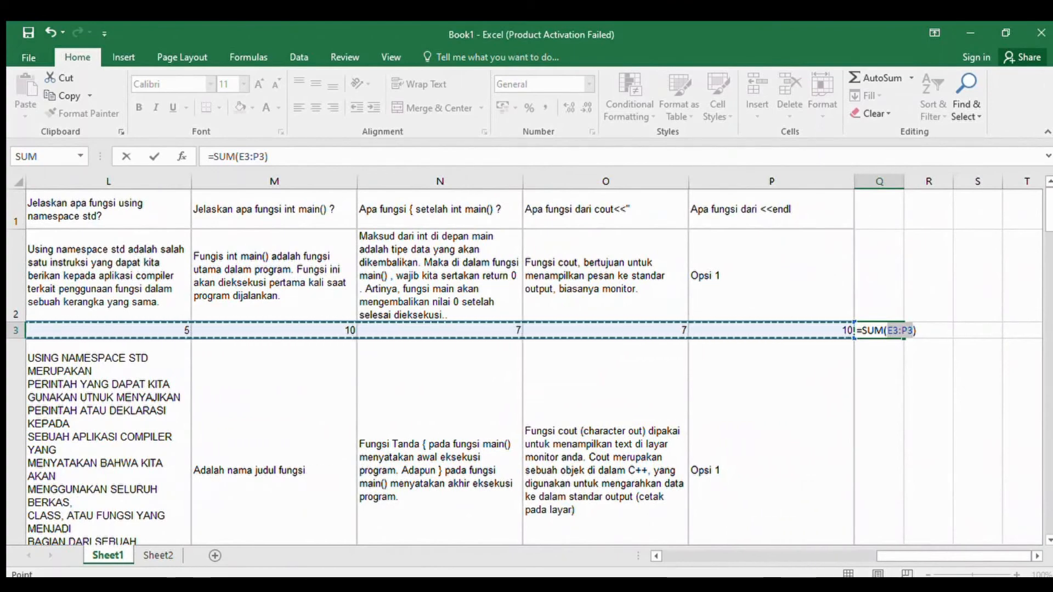
key(Return)
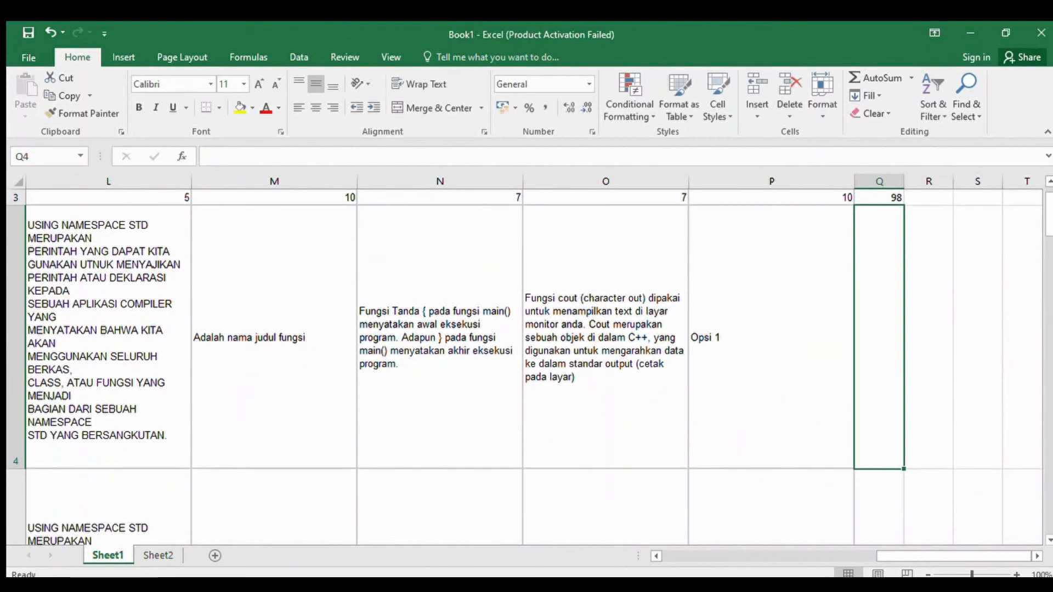
- Enter 98 as the first student's score in cell B2
scroll(929, 395, up, 1)
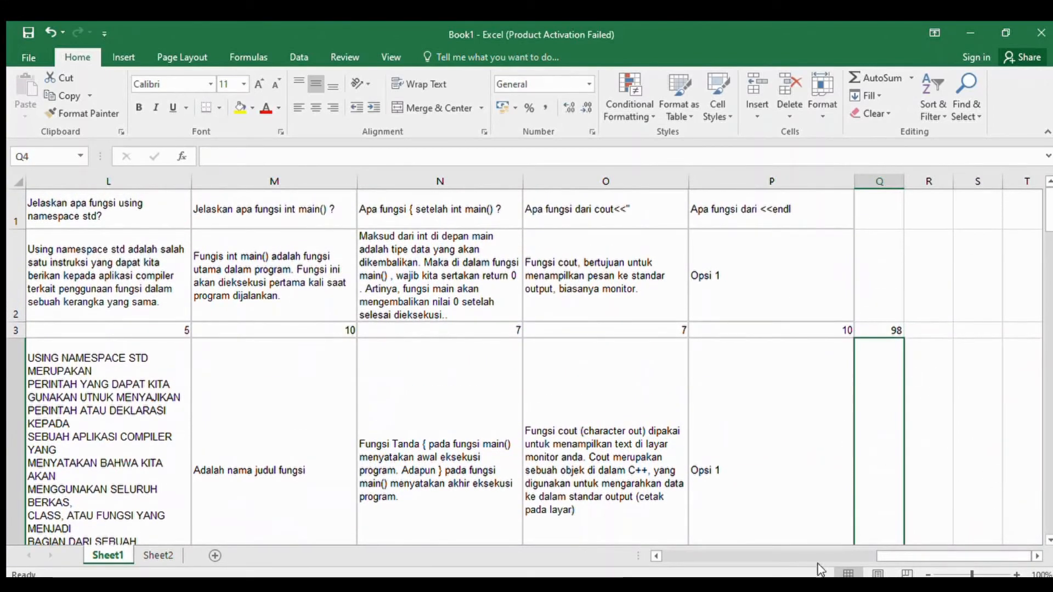
drag(883, 557, 512, 551)
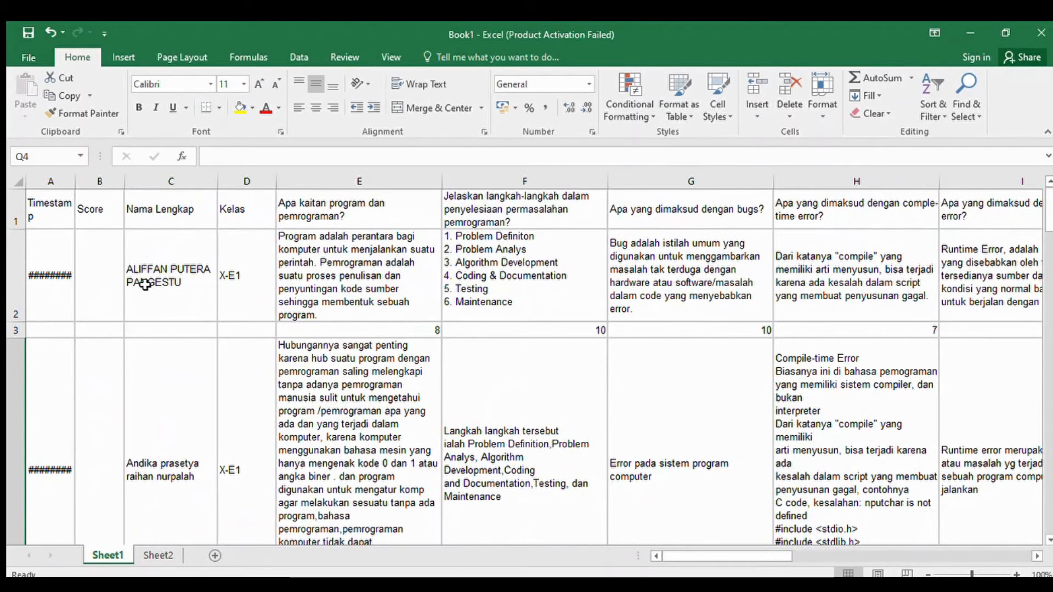
click(92, 273)
text(+9)
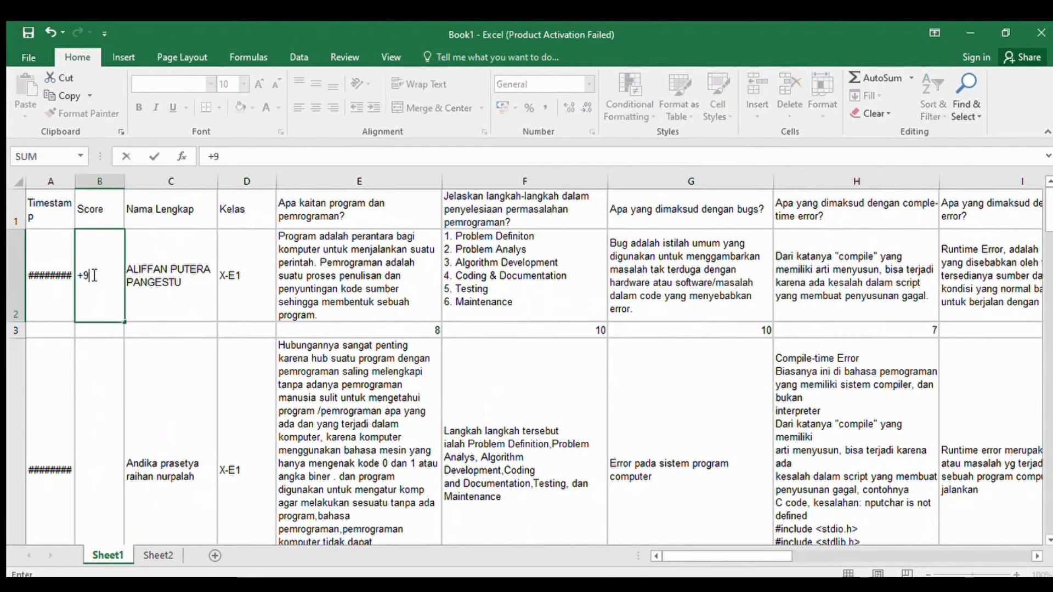
text(98)
key(Return)
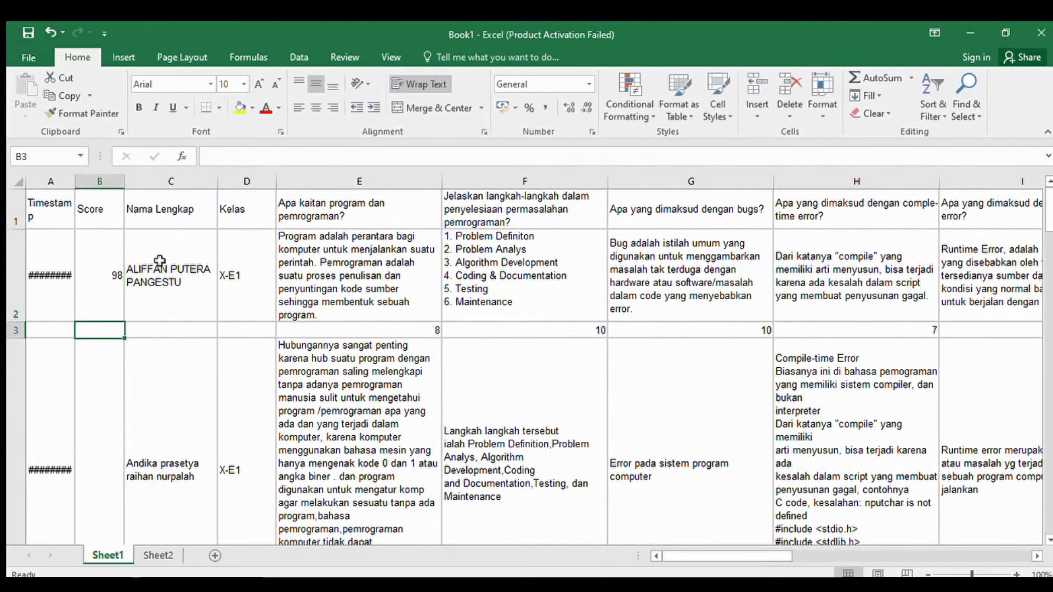
- Insert a blank row 5 directly below the second student's answers
scroll(195, 312, down, 1)
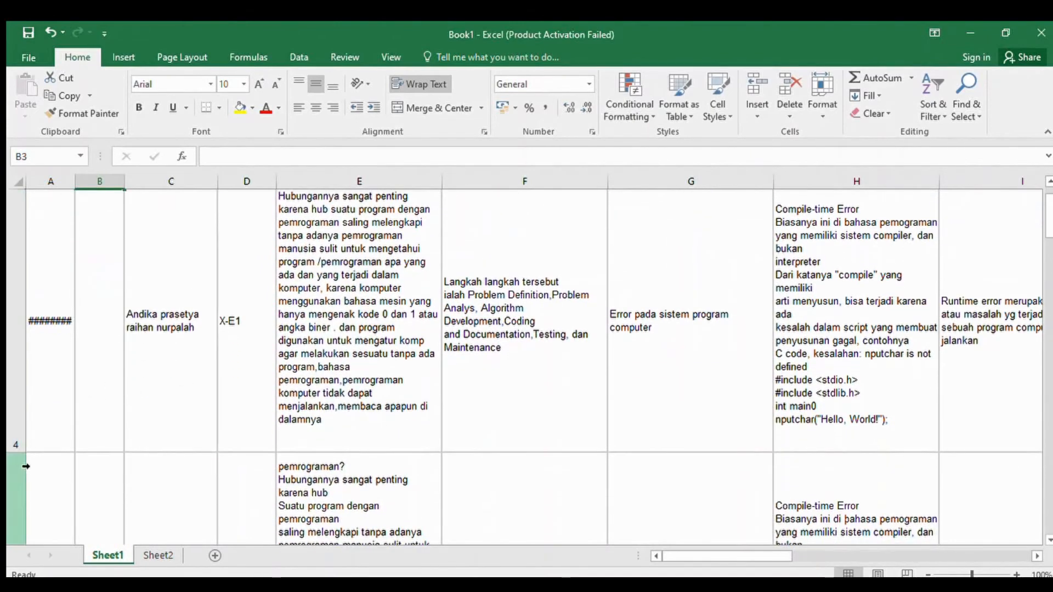
click(160, 384)
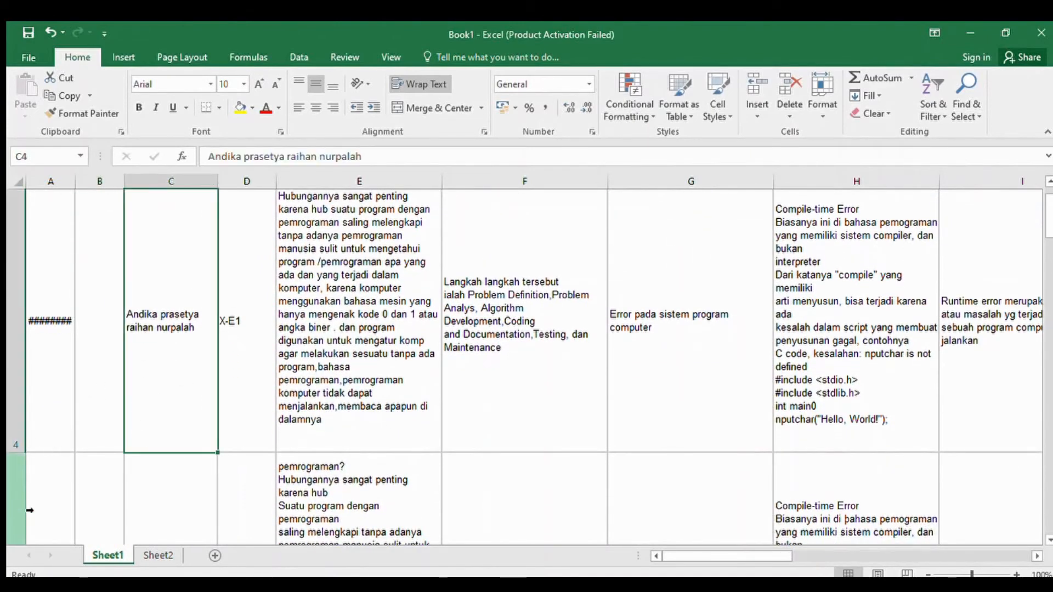
scroll(29, 510, down, 1)
scroll(33, 413, up, 1)
click(25, 449)
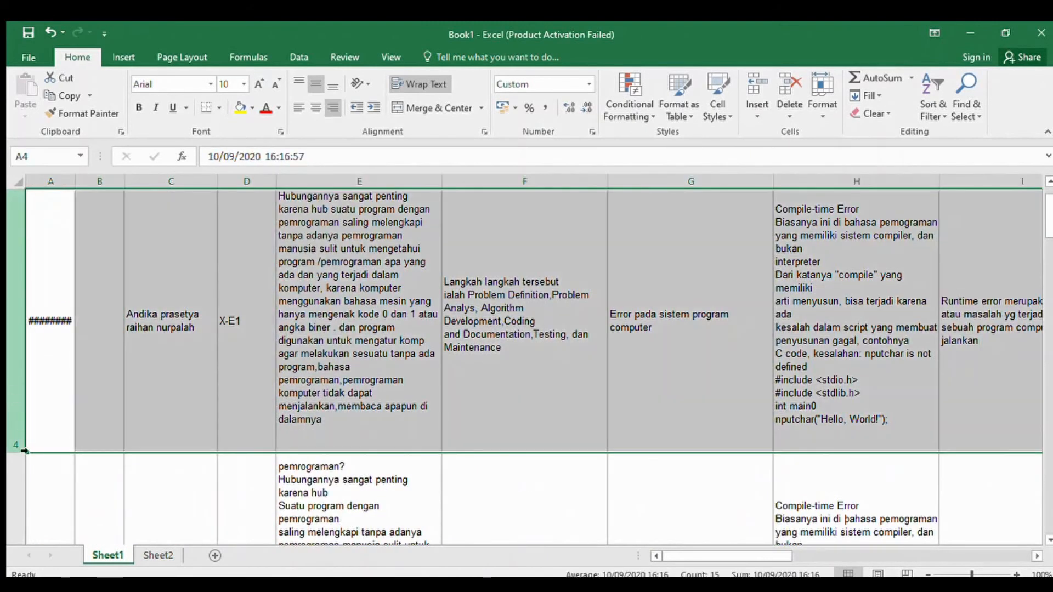
drag(24, 450, 28, 486)
click(28, 487)
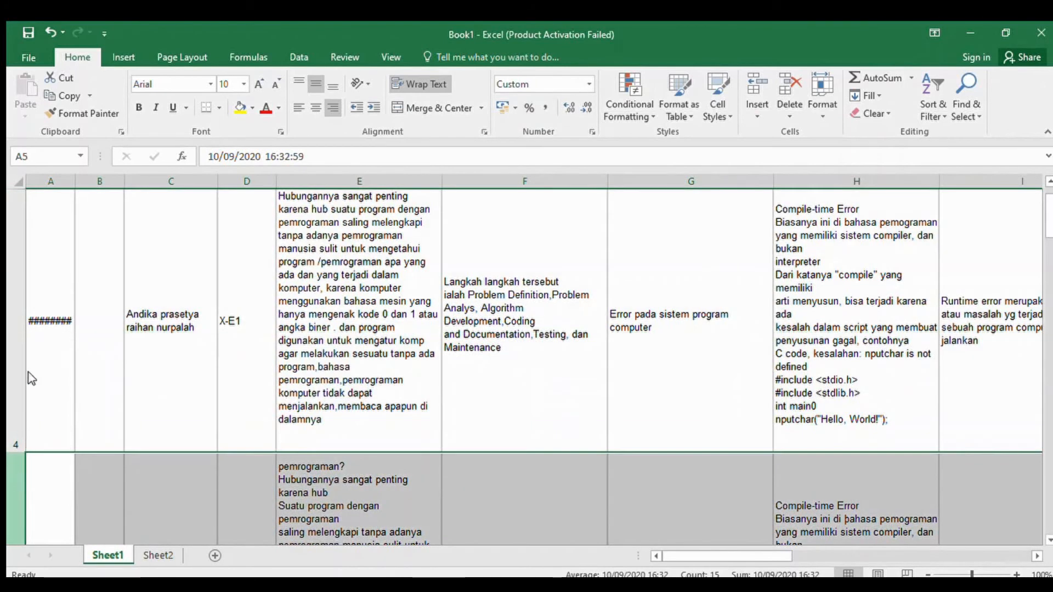
scroll(55, 365, down, 1)
scroll(351, 373, up, 3)
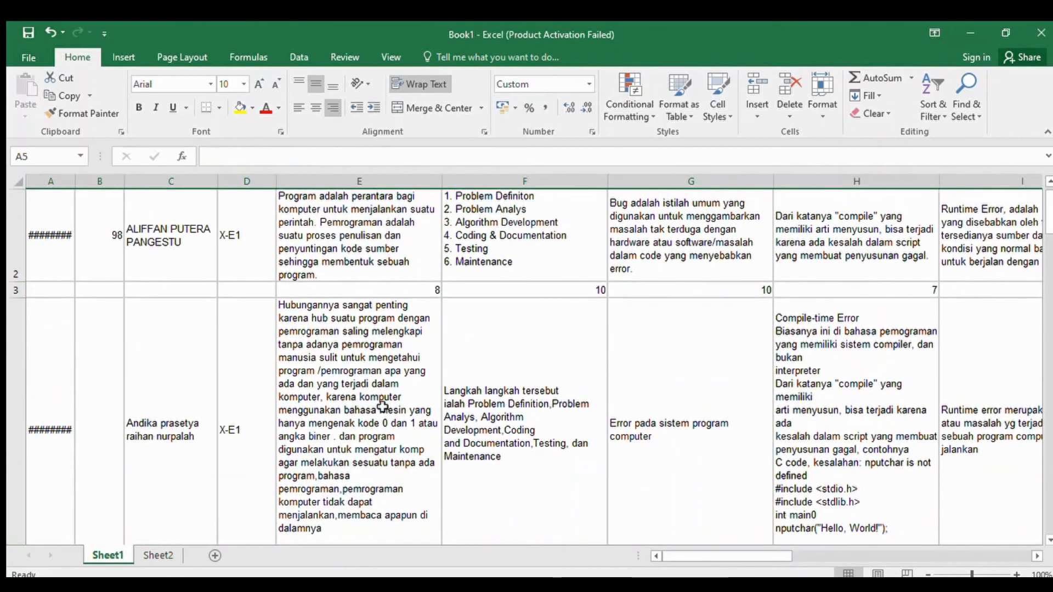
- Enter a mark of 10 in E5 for the second student's first answer
click(349, 370)
key(Down)
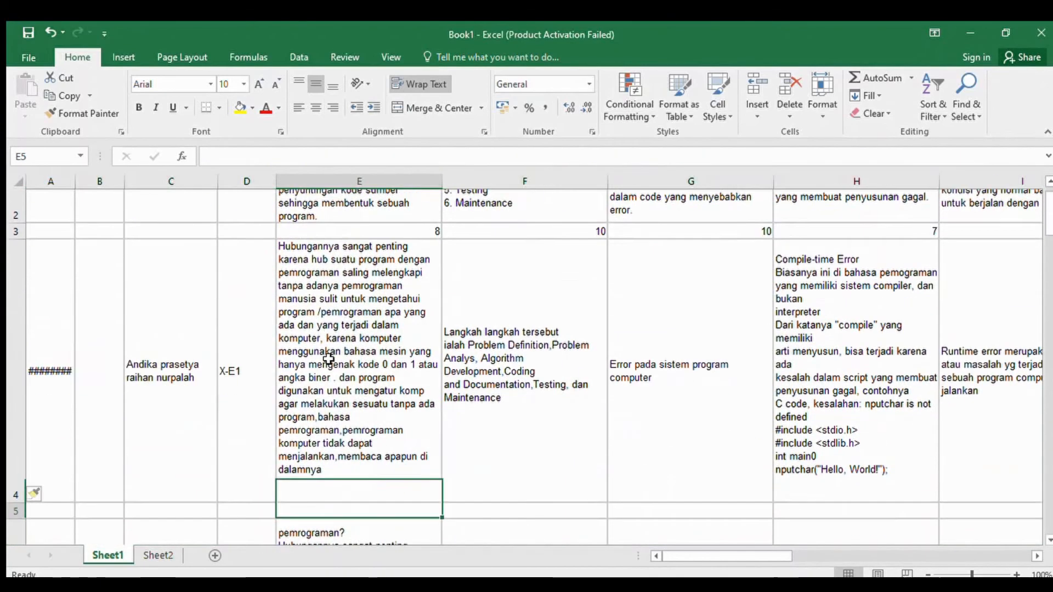
text(10)
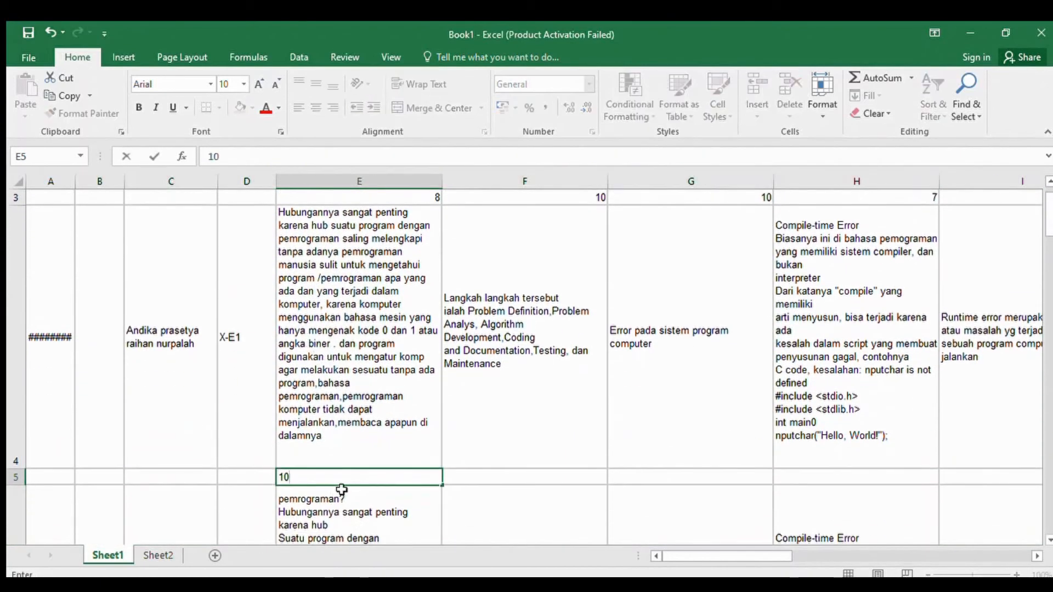
click(733, 466)
click(762, 477)
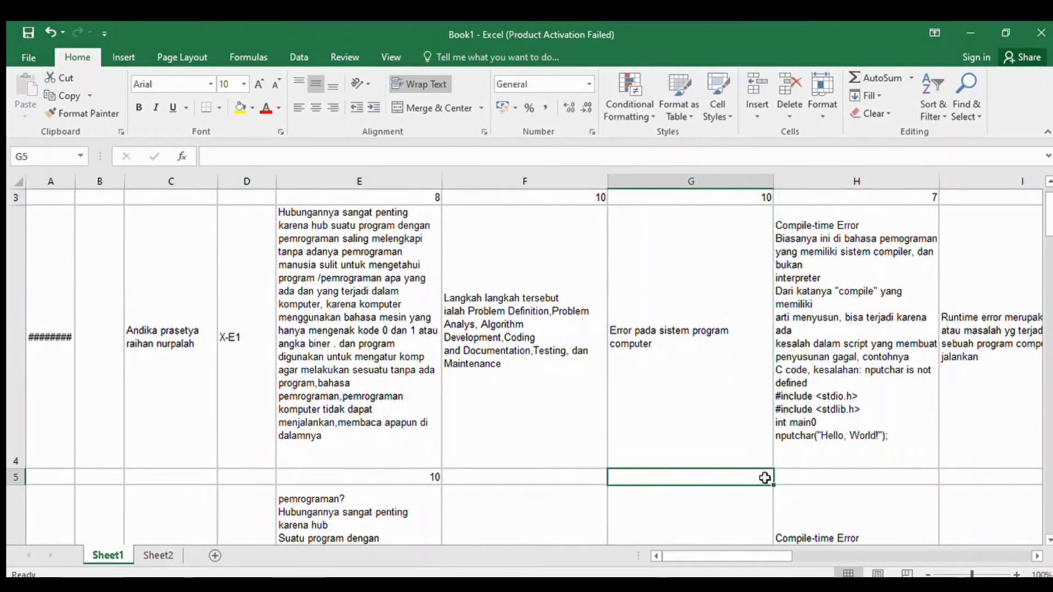
- Total the second student's marks in Q5 with AutoSum, setting the summed range to E5:P5
drag(731, 556, 982, 542)
click(884, 480)
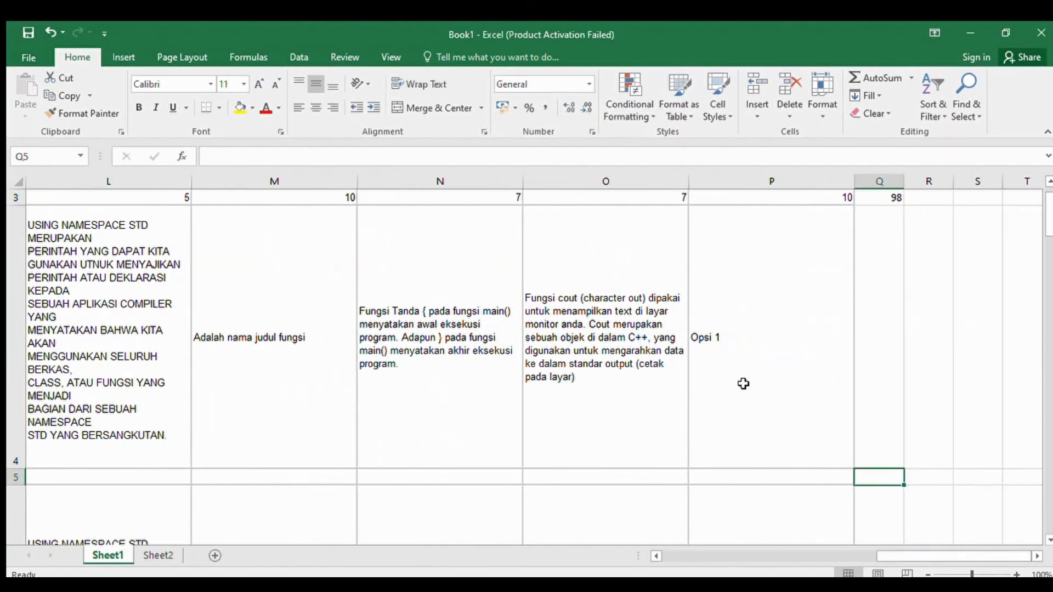
click(878, 71)
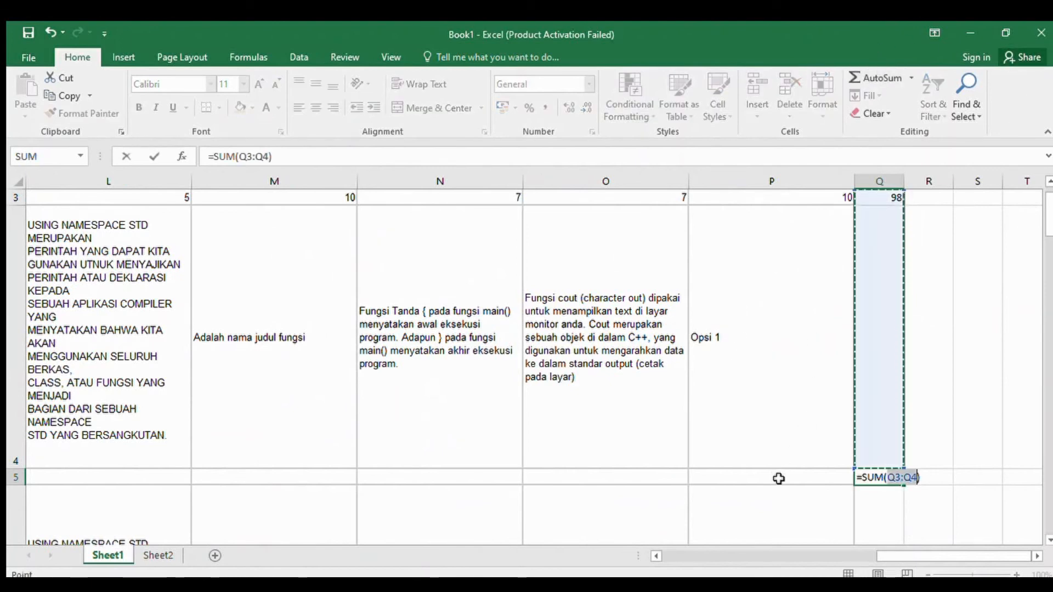
drag(779, 478, 341, 481)
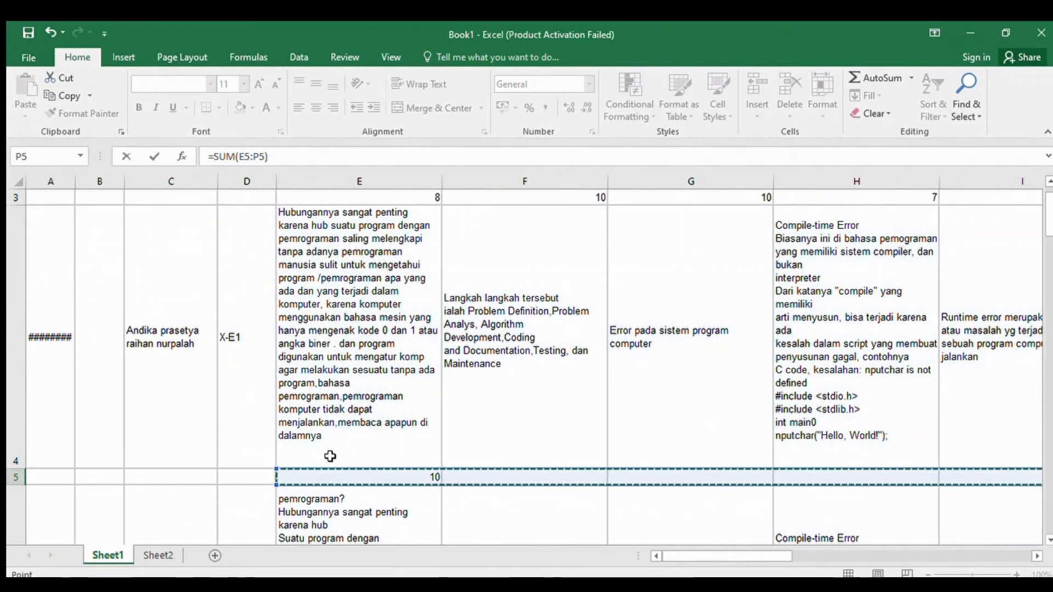
key(Return)
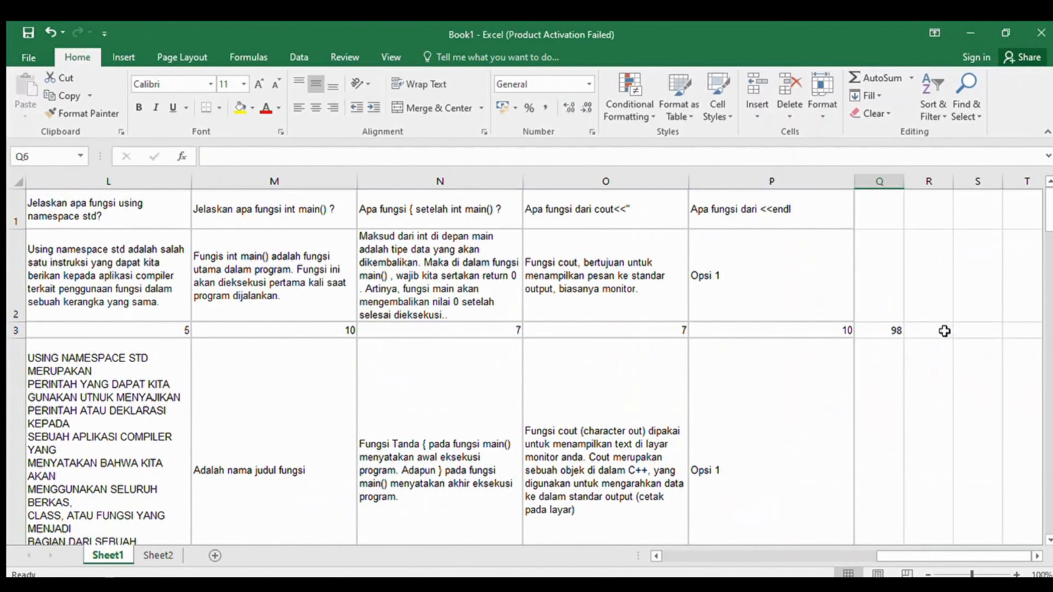
- Enter 10 as the second student's score in cell B4
scroll(944, 332, down, 1)
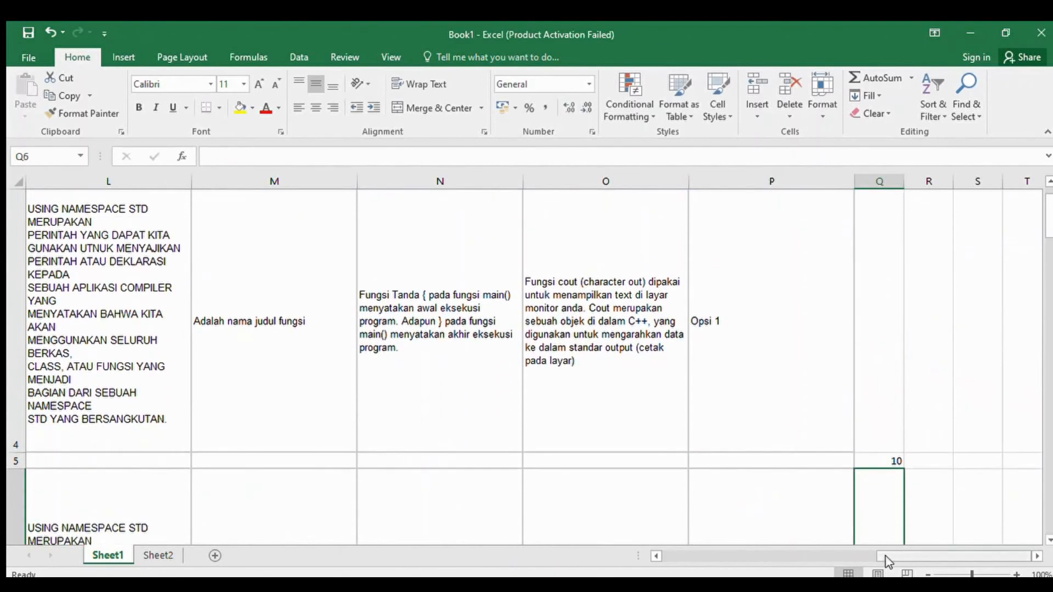
drag(888, 556, 674, 555)
click(85, 372)
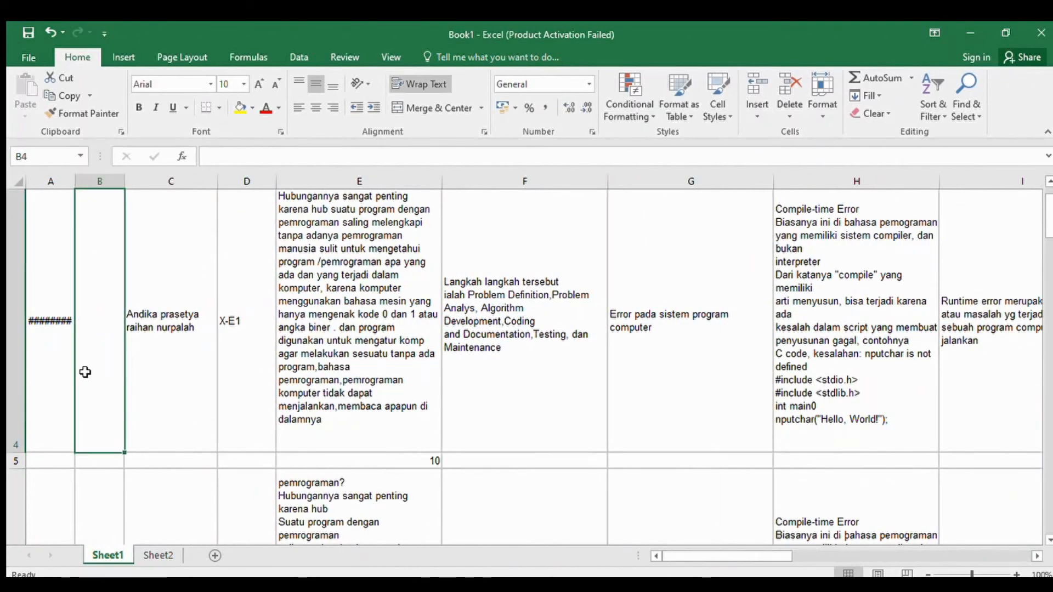
text(10)
click(277, 399)
scroll(253, 358, up, 1)
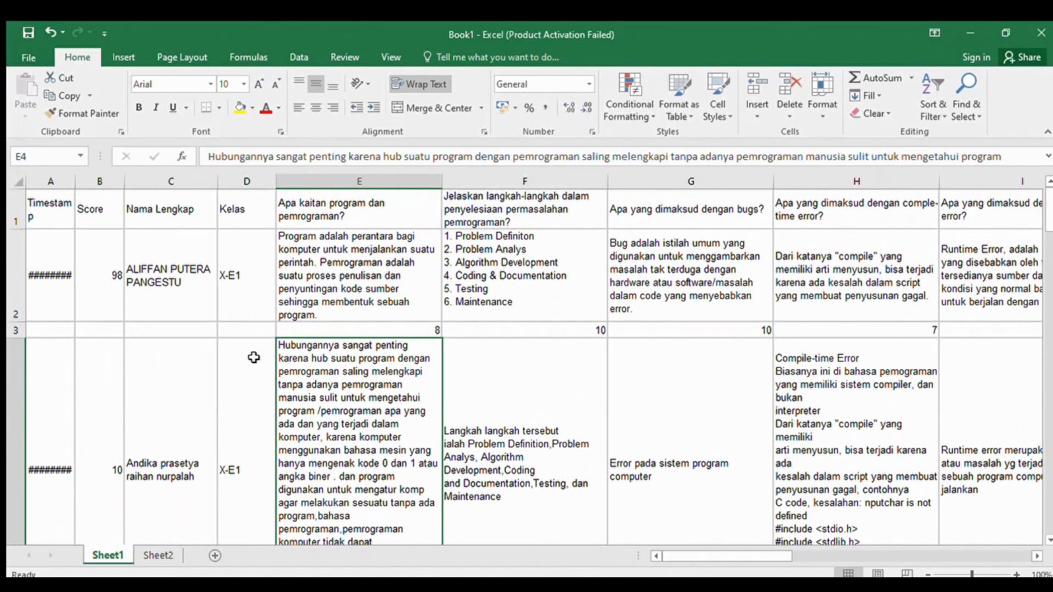